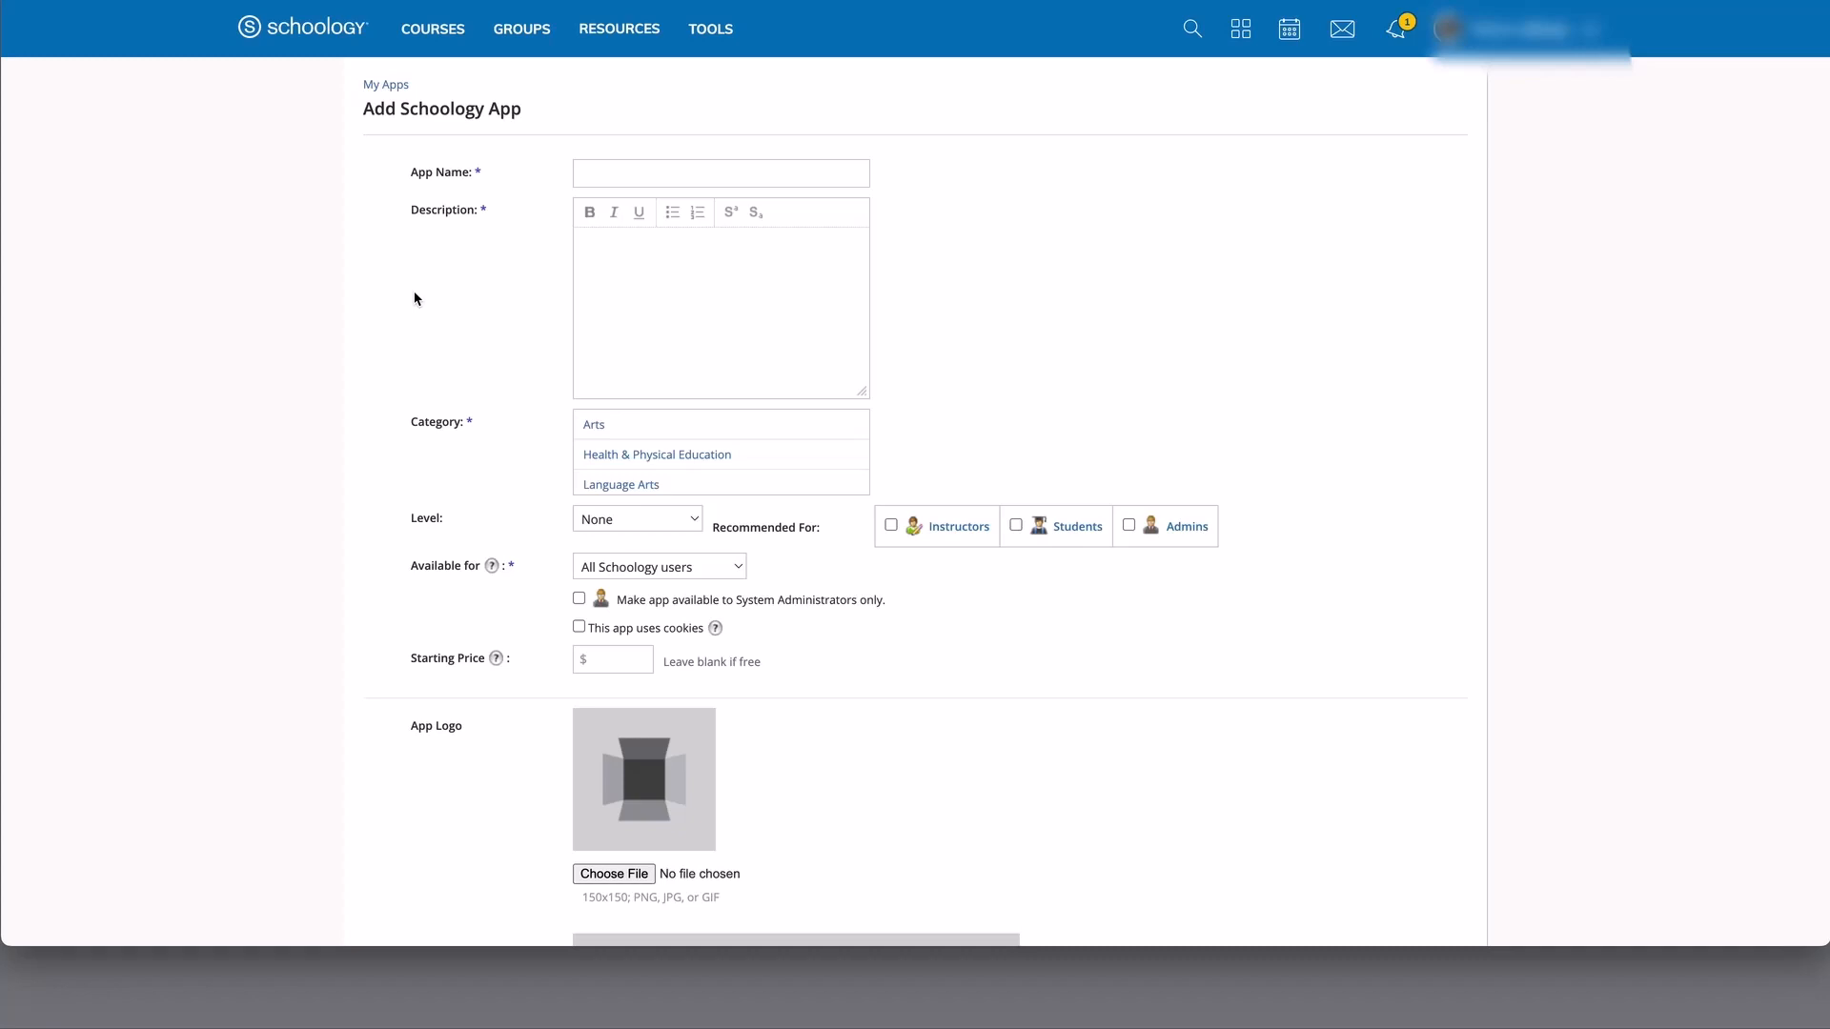
Name the app "My New App" and enter "Placeholder description" as its description.
left_click(588, 181)
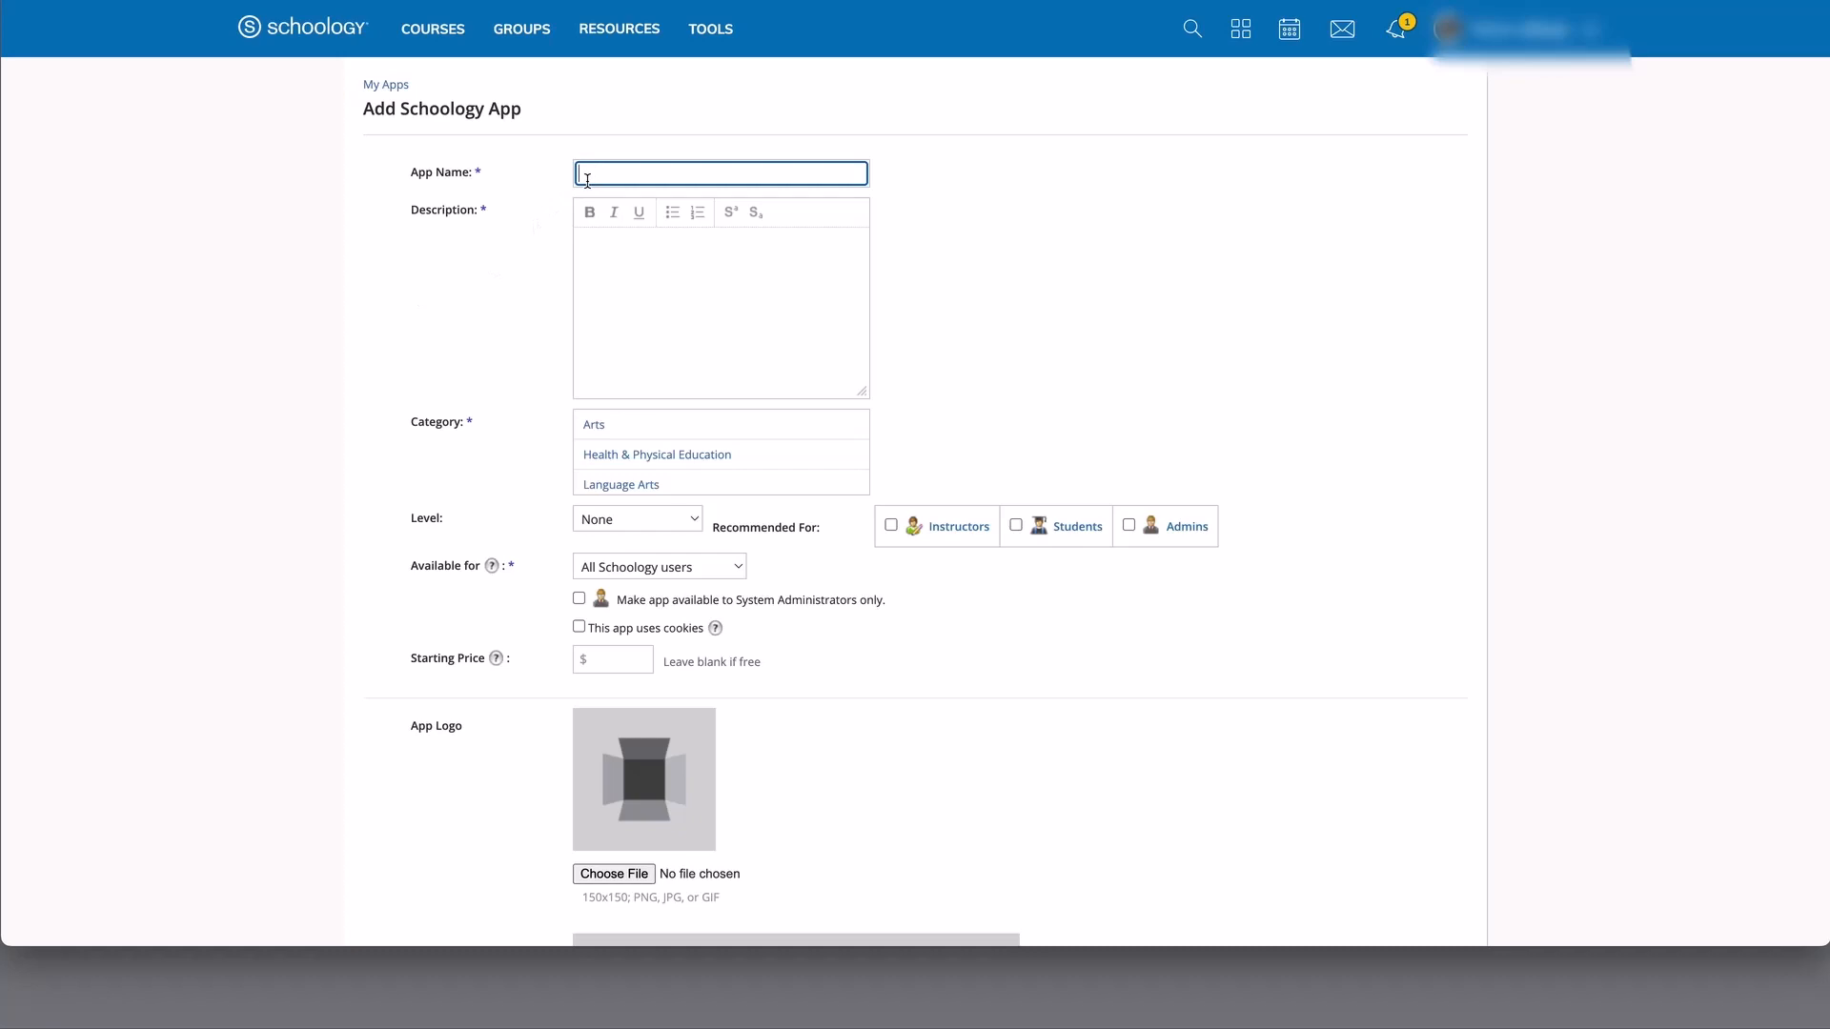
type("My New App")
left_click(613, 252)
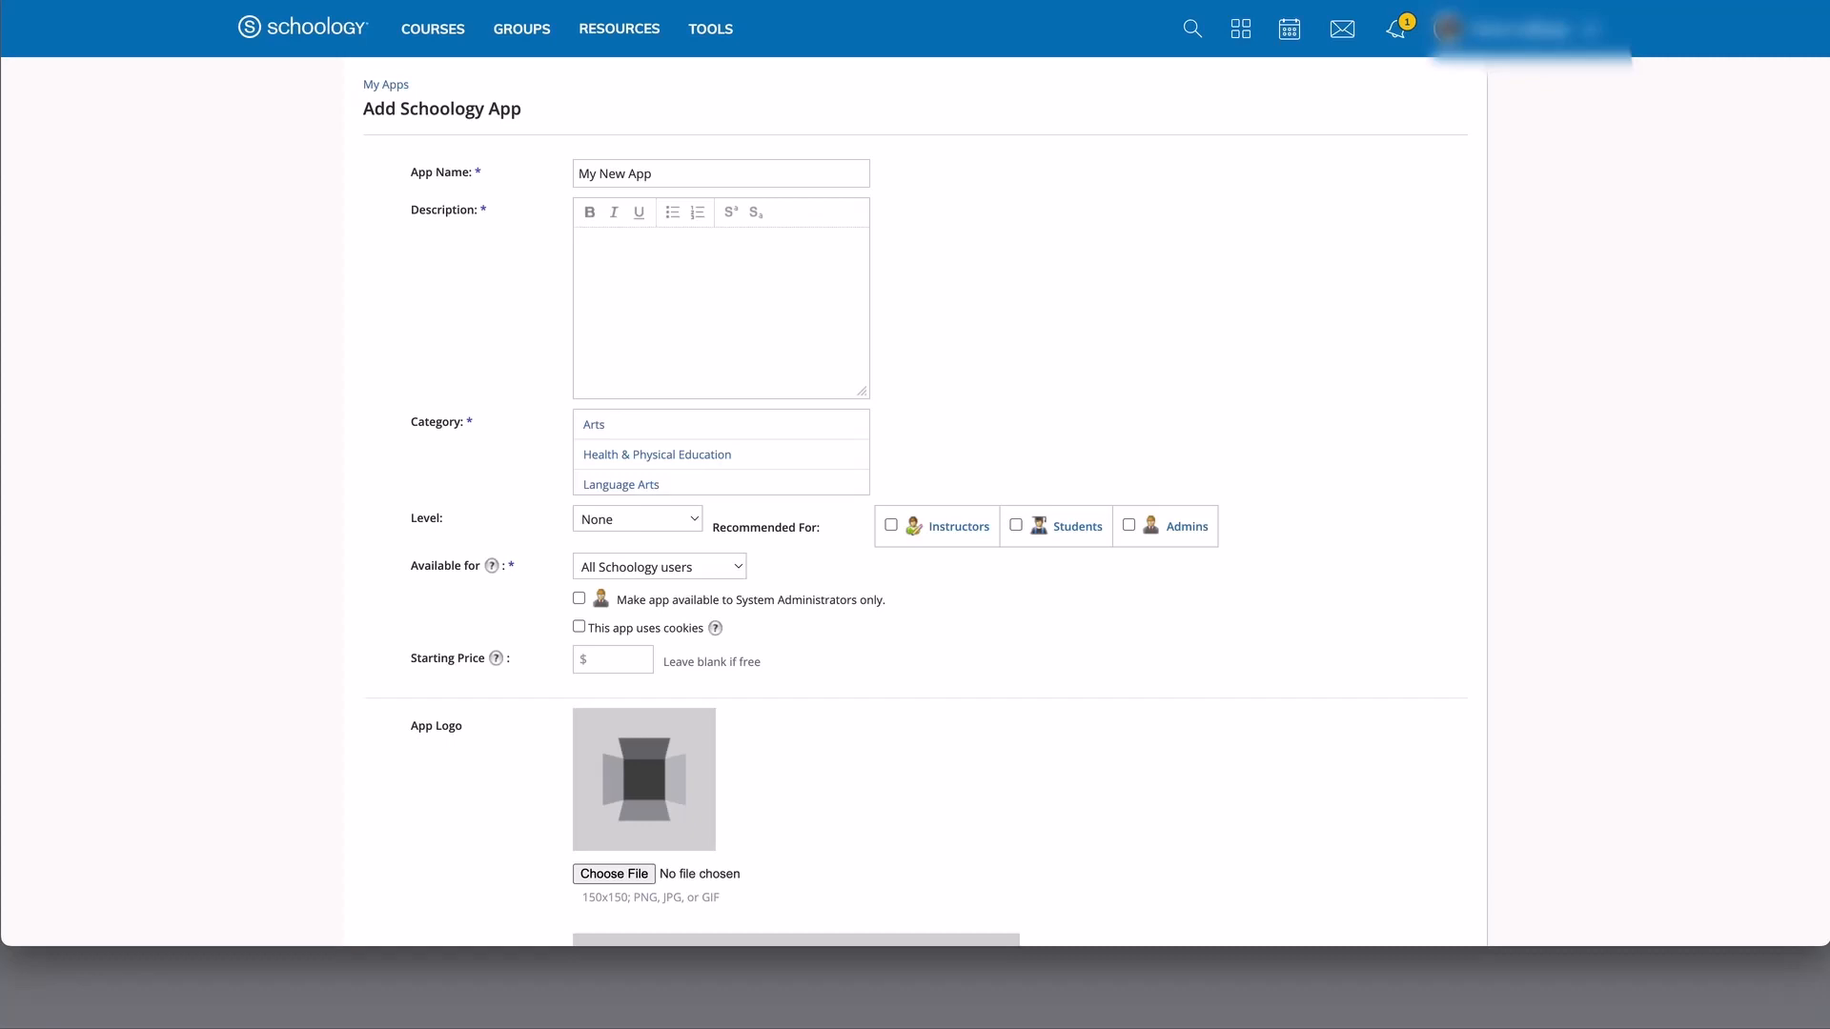
type("Placeholder description")
Choose Other as the app's category and keep its level at None.
scroll(642, 455, "down", 2)
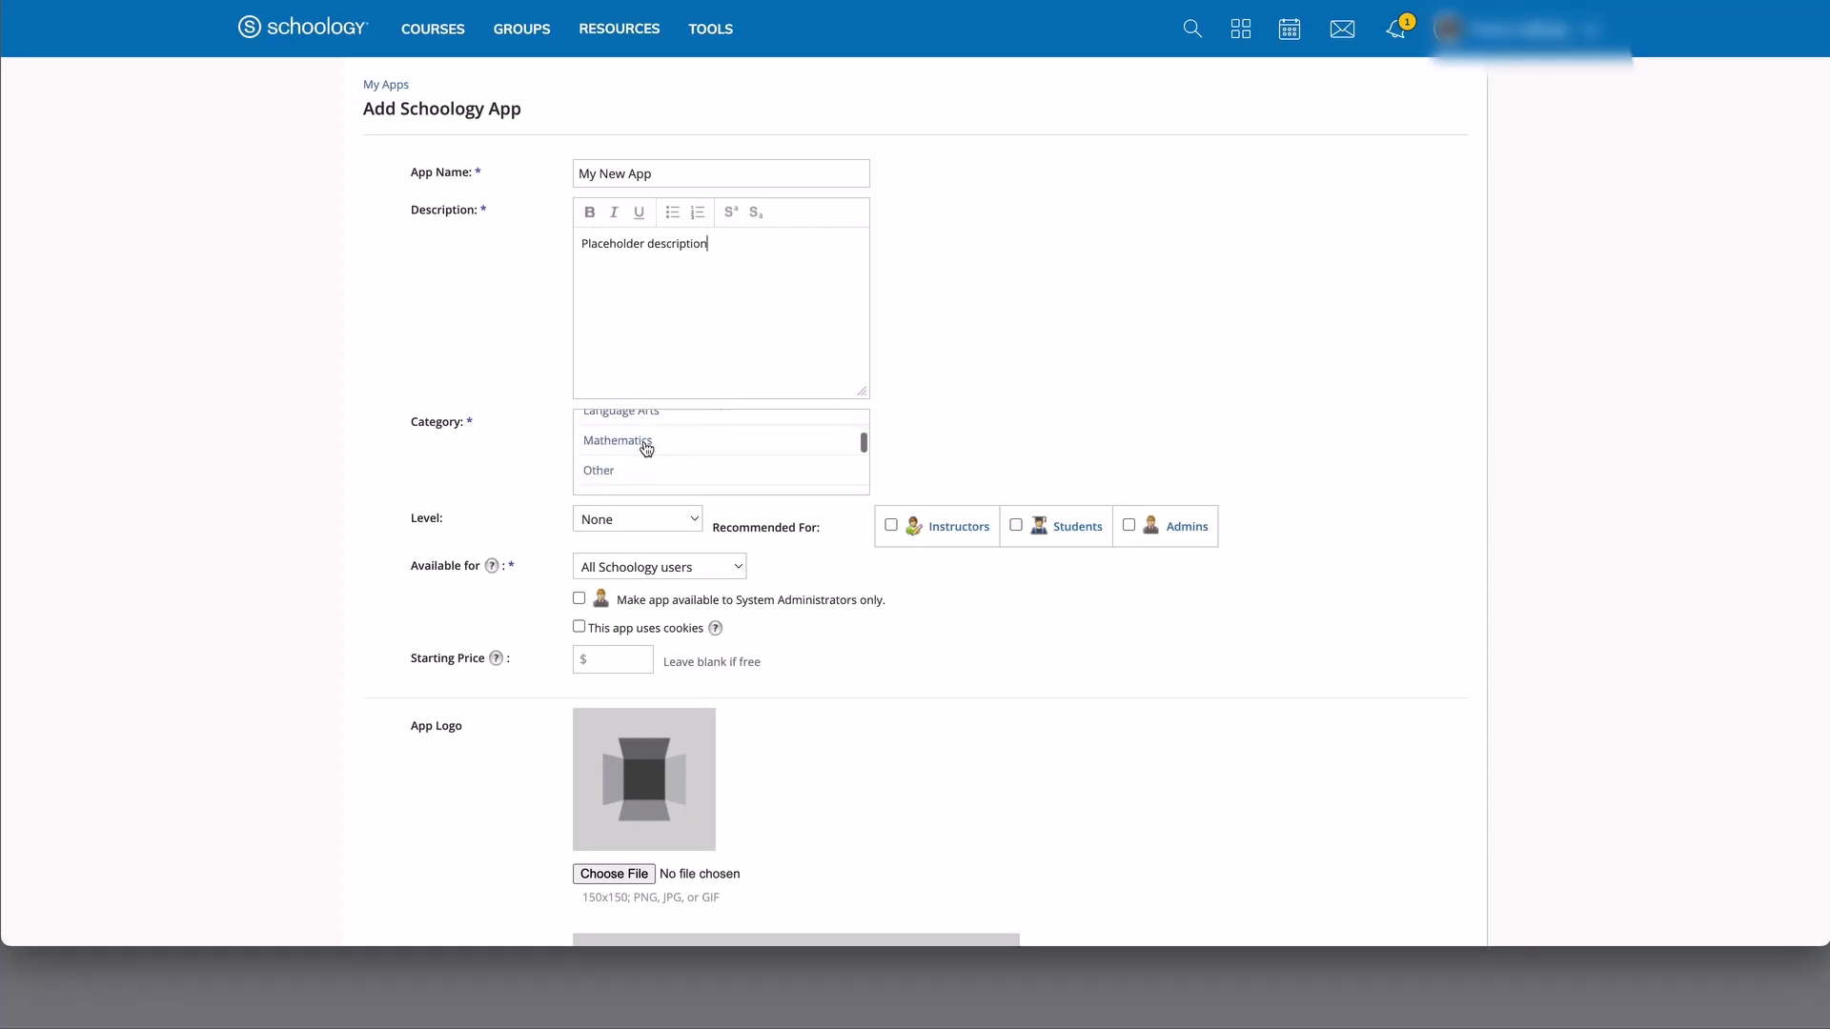
left_click(599, 472)
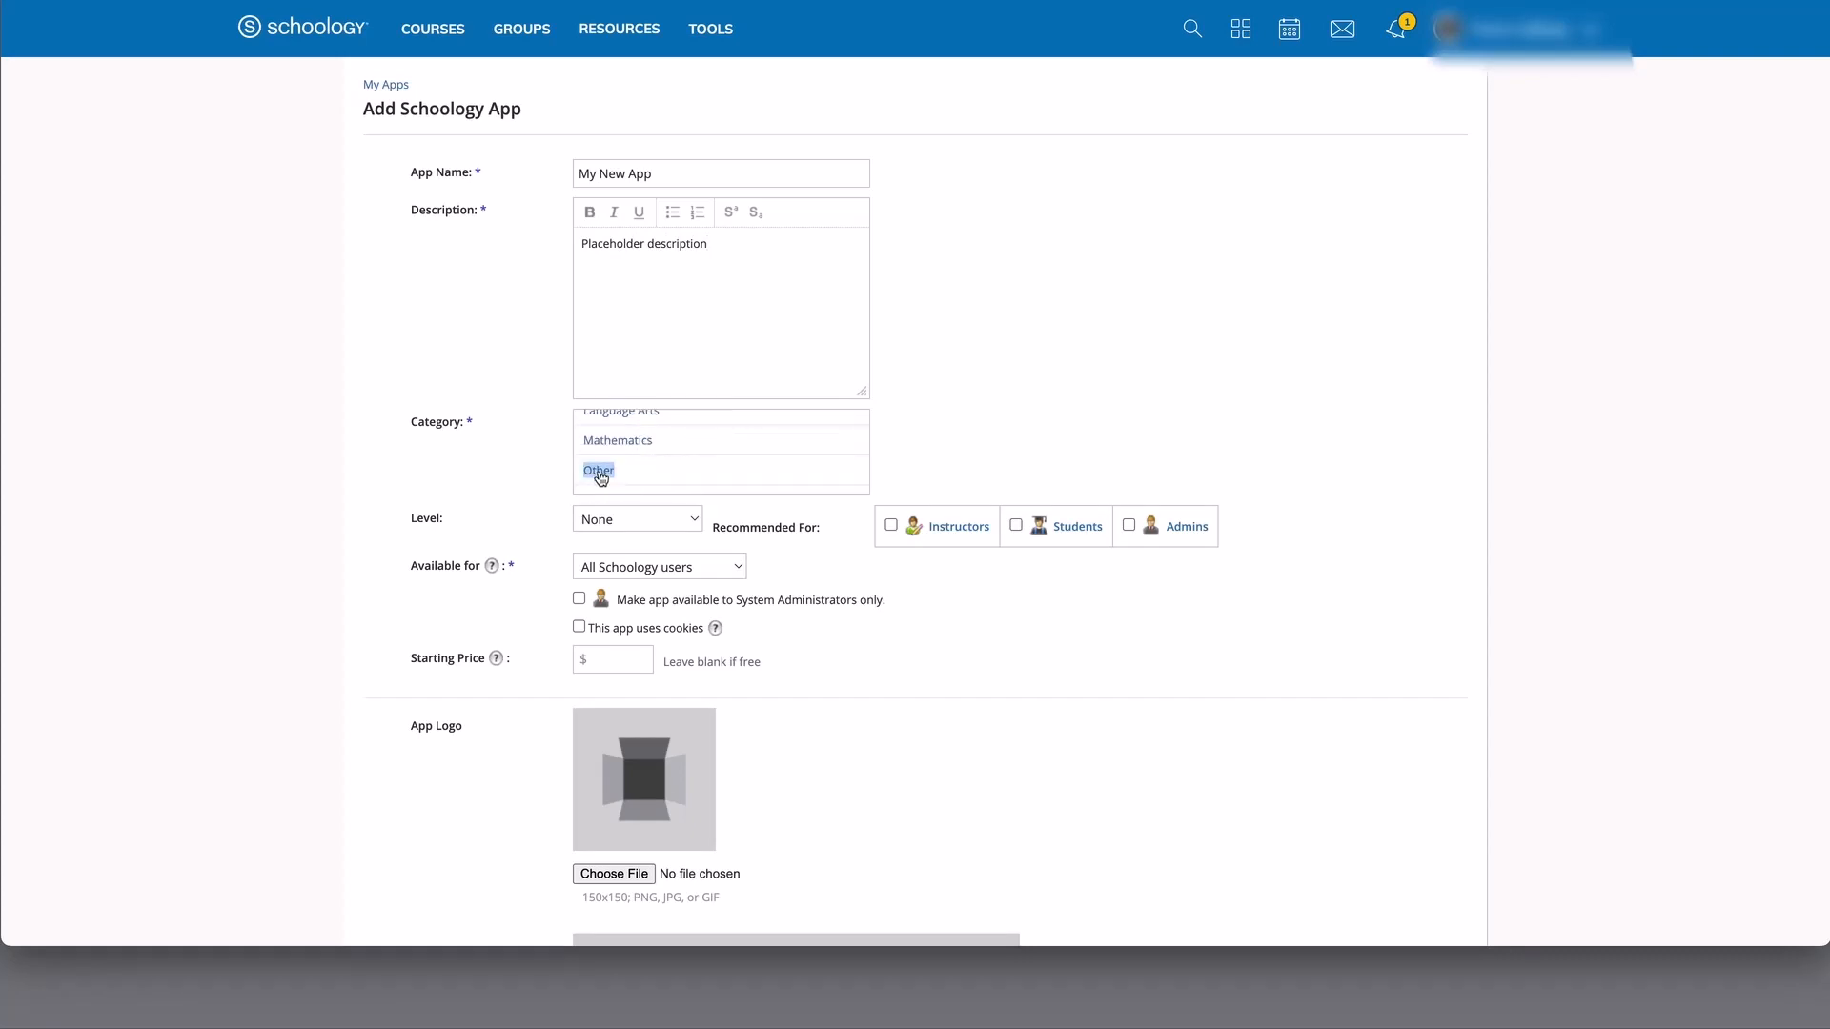
left_click(694, 523)
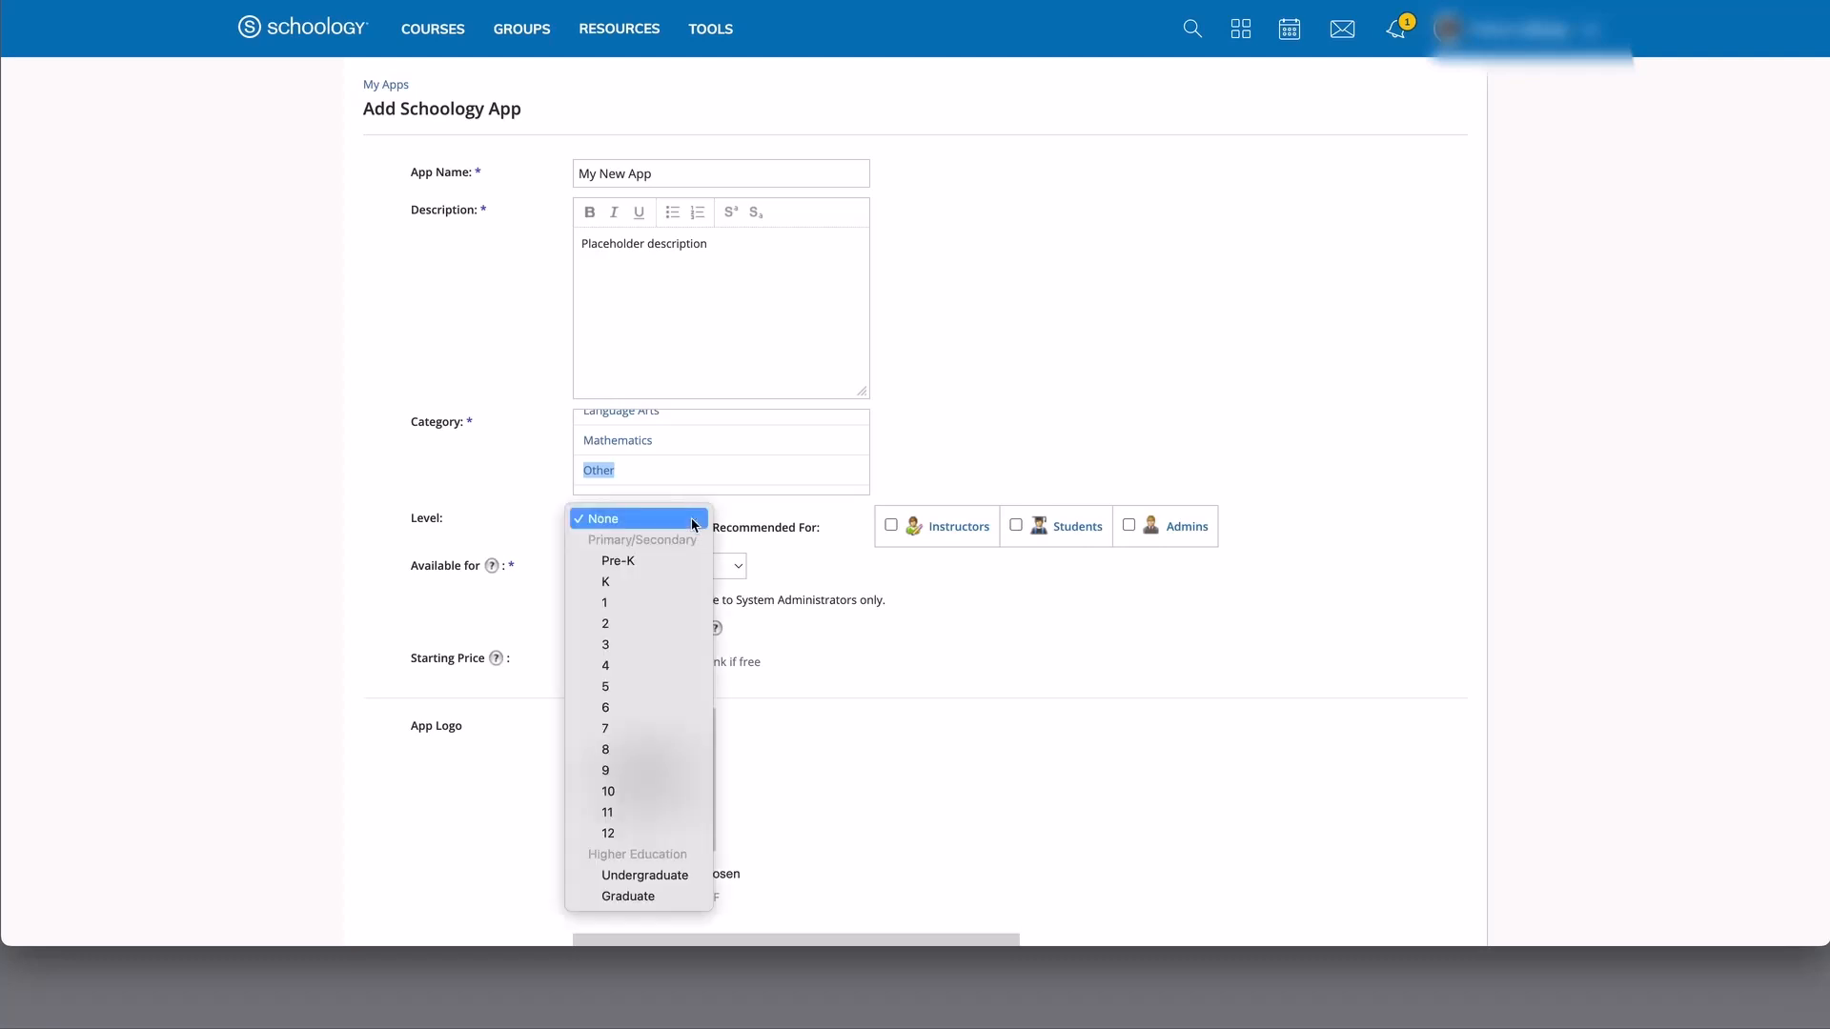
left_click(631, 522)
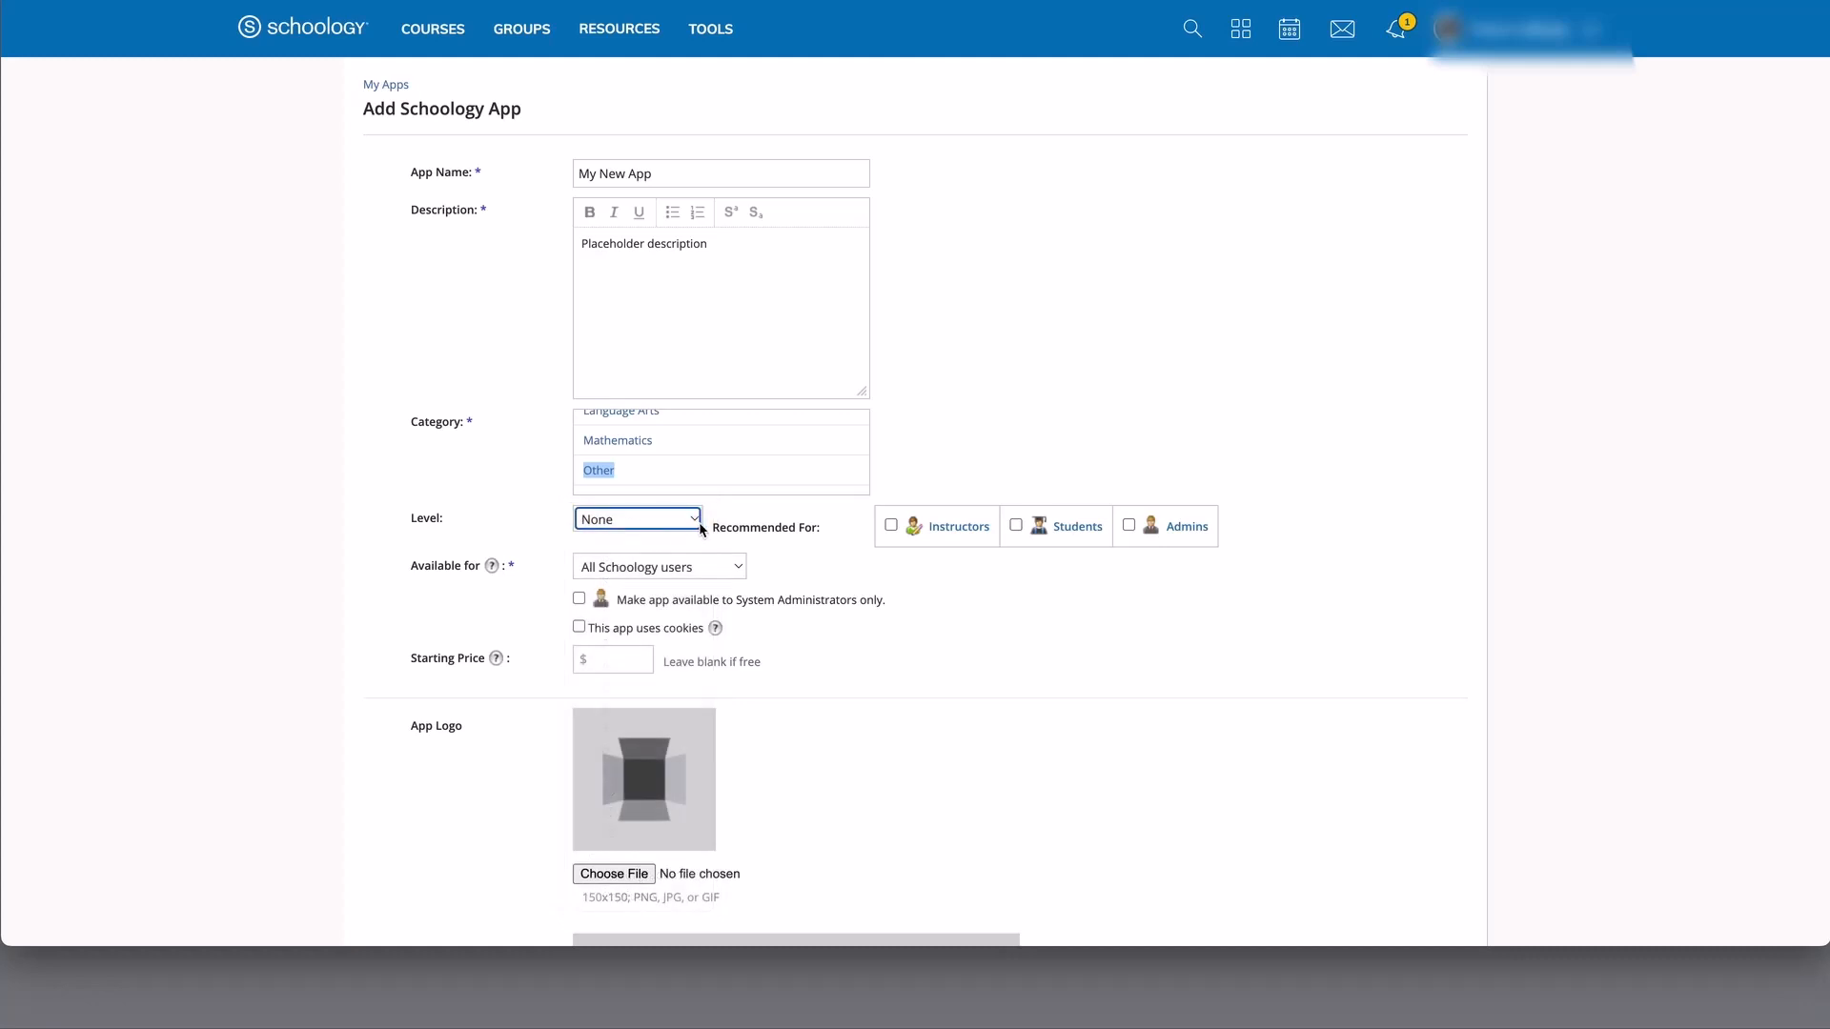
Recommend the app for Instructors, Students and Admins, and make it available for only people in my school.
left_click(892, 527)
left_click(1014, 527)
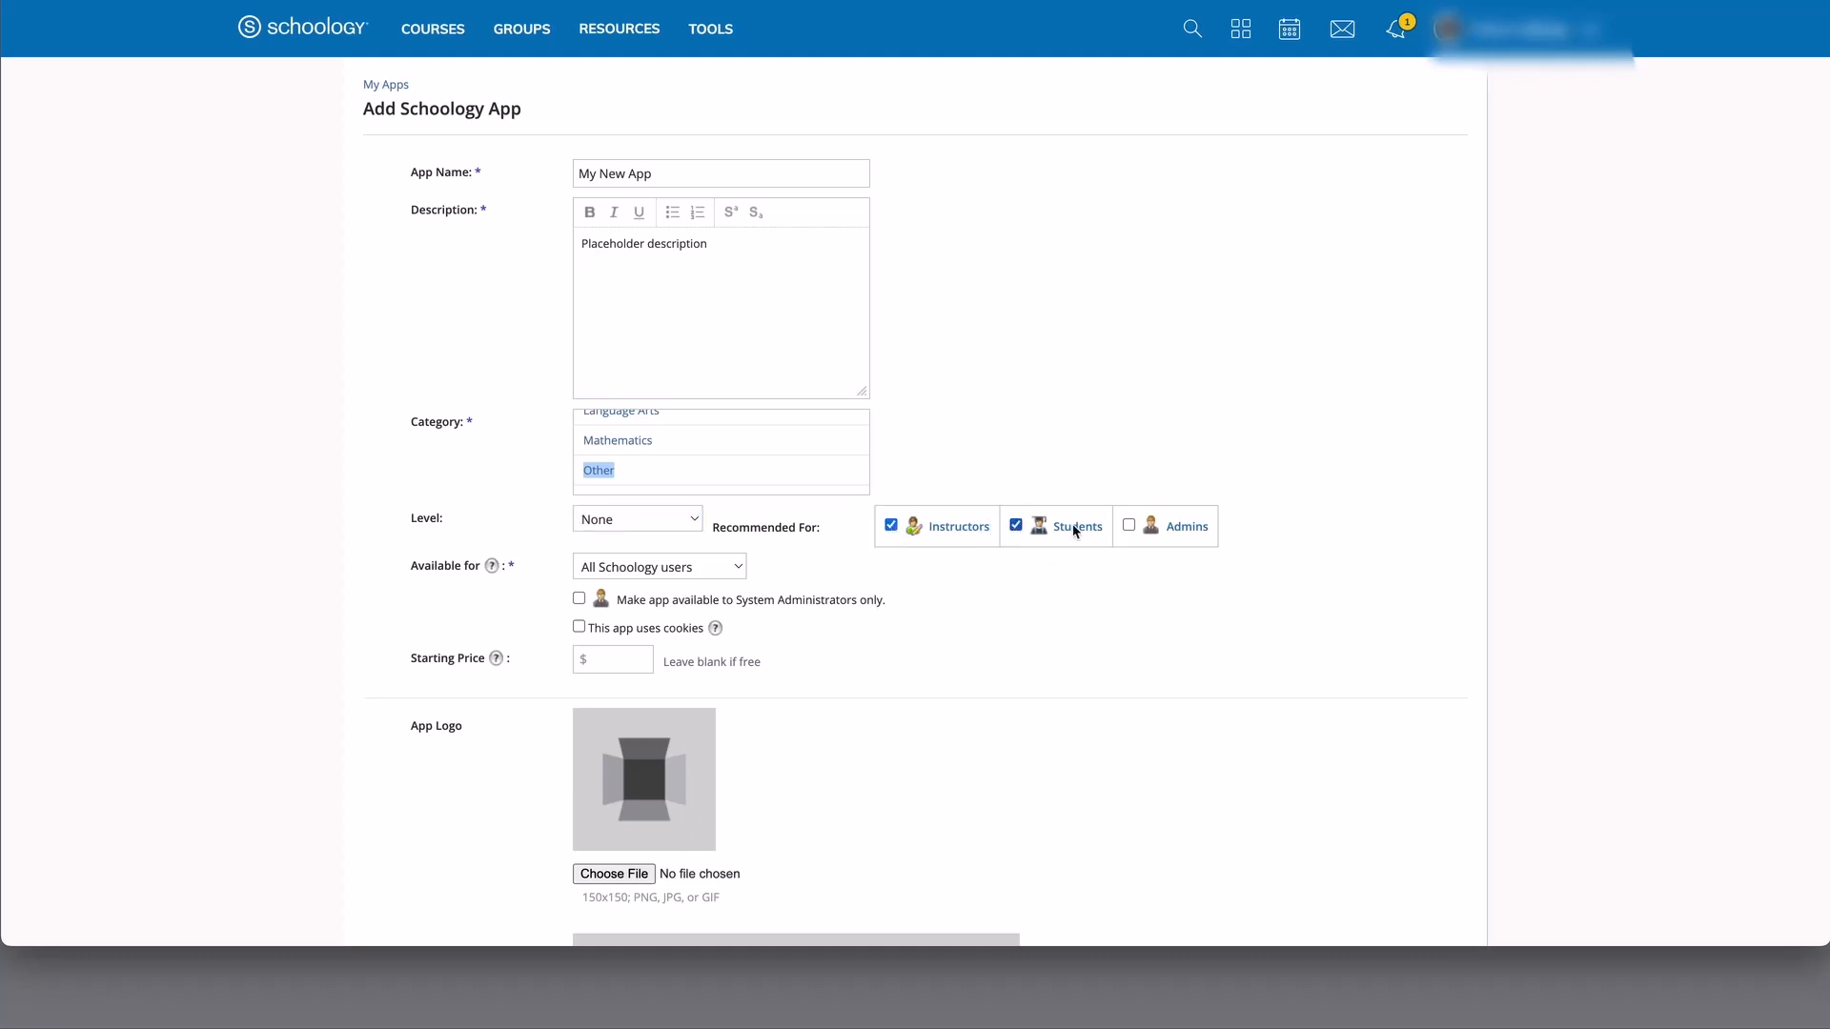
left_click(1129, 525)
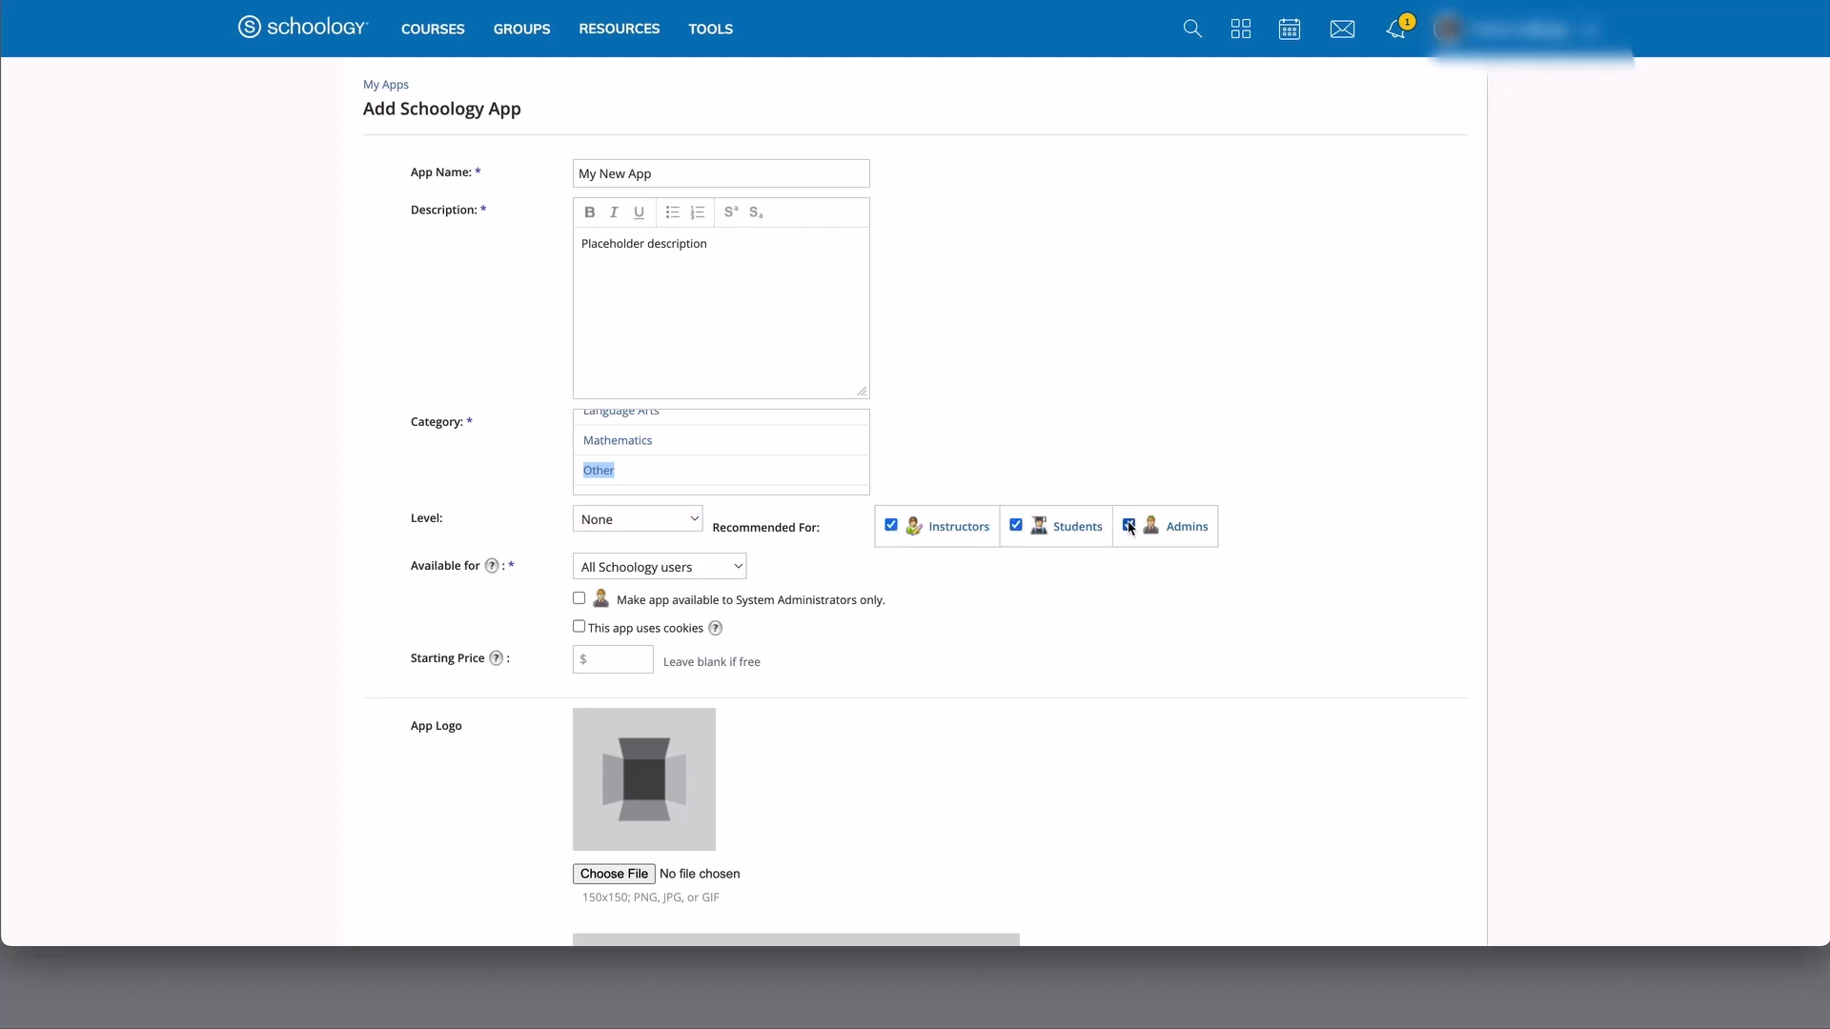
left_click(740, 569)
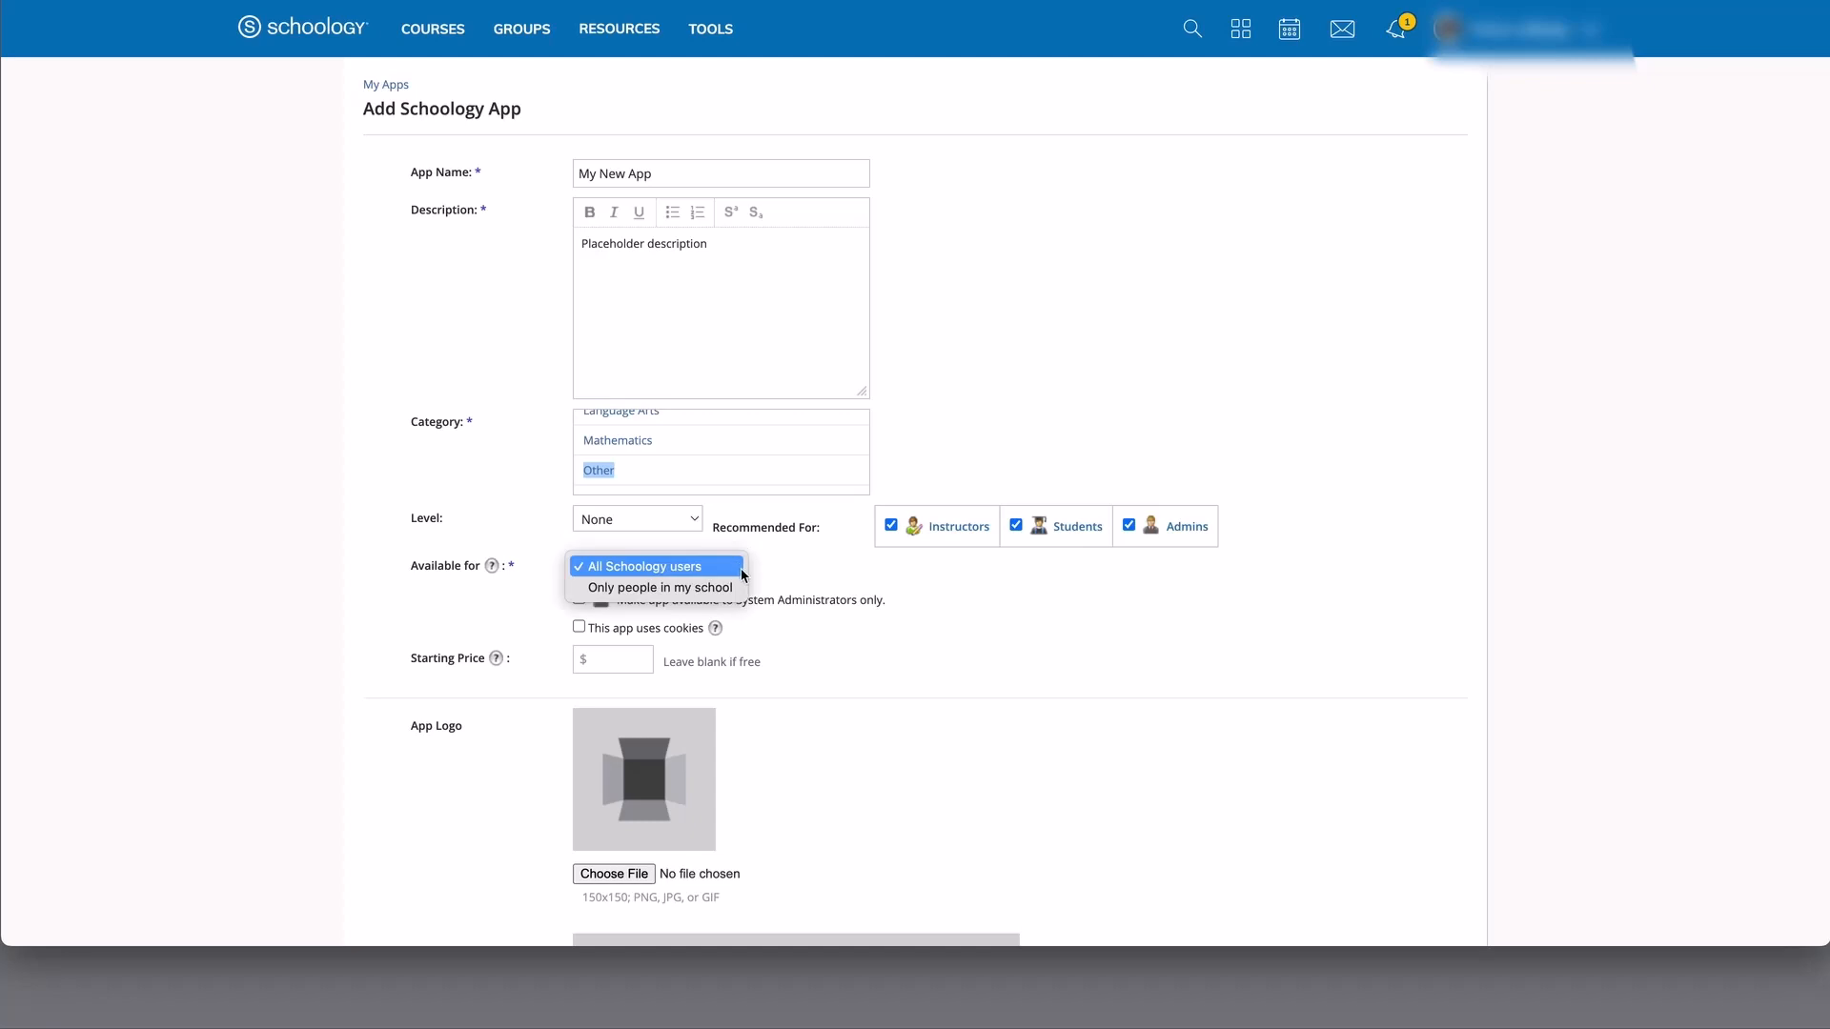
left_click(714, 589)
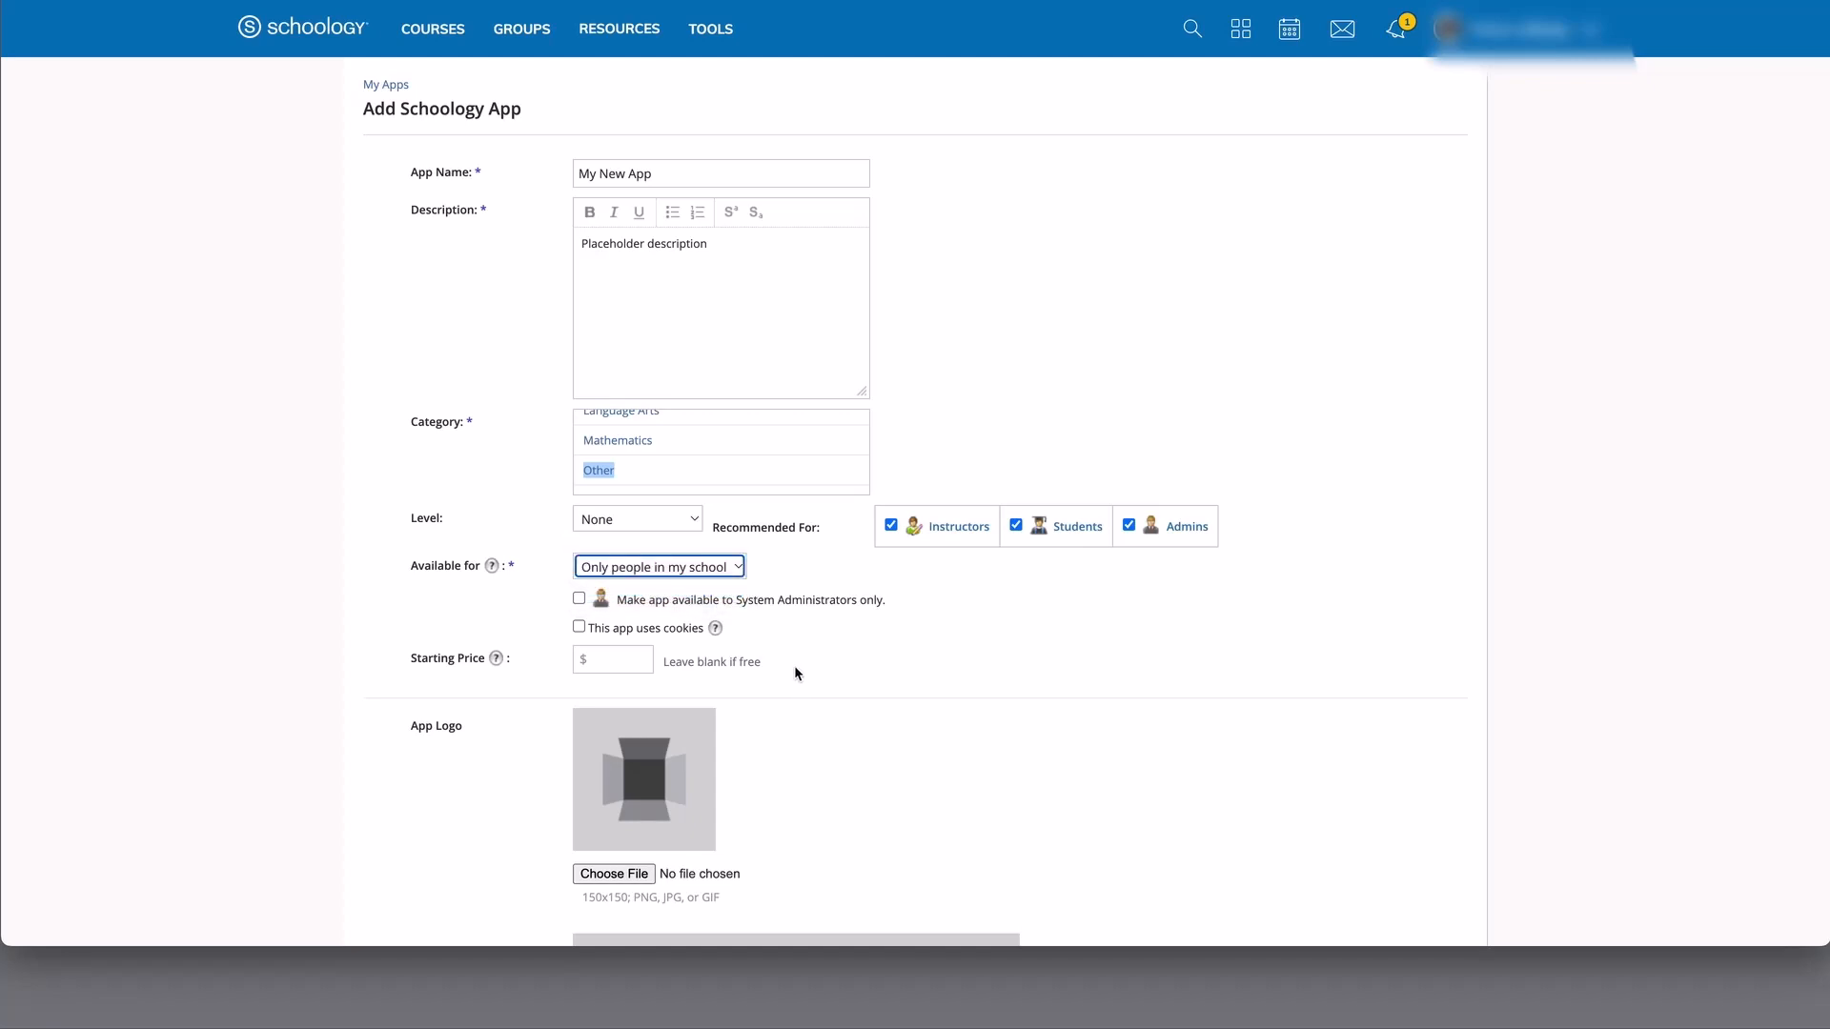
Set the type of app to LTI 1.3 App.
scroll(796, 669, "down", 5)
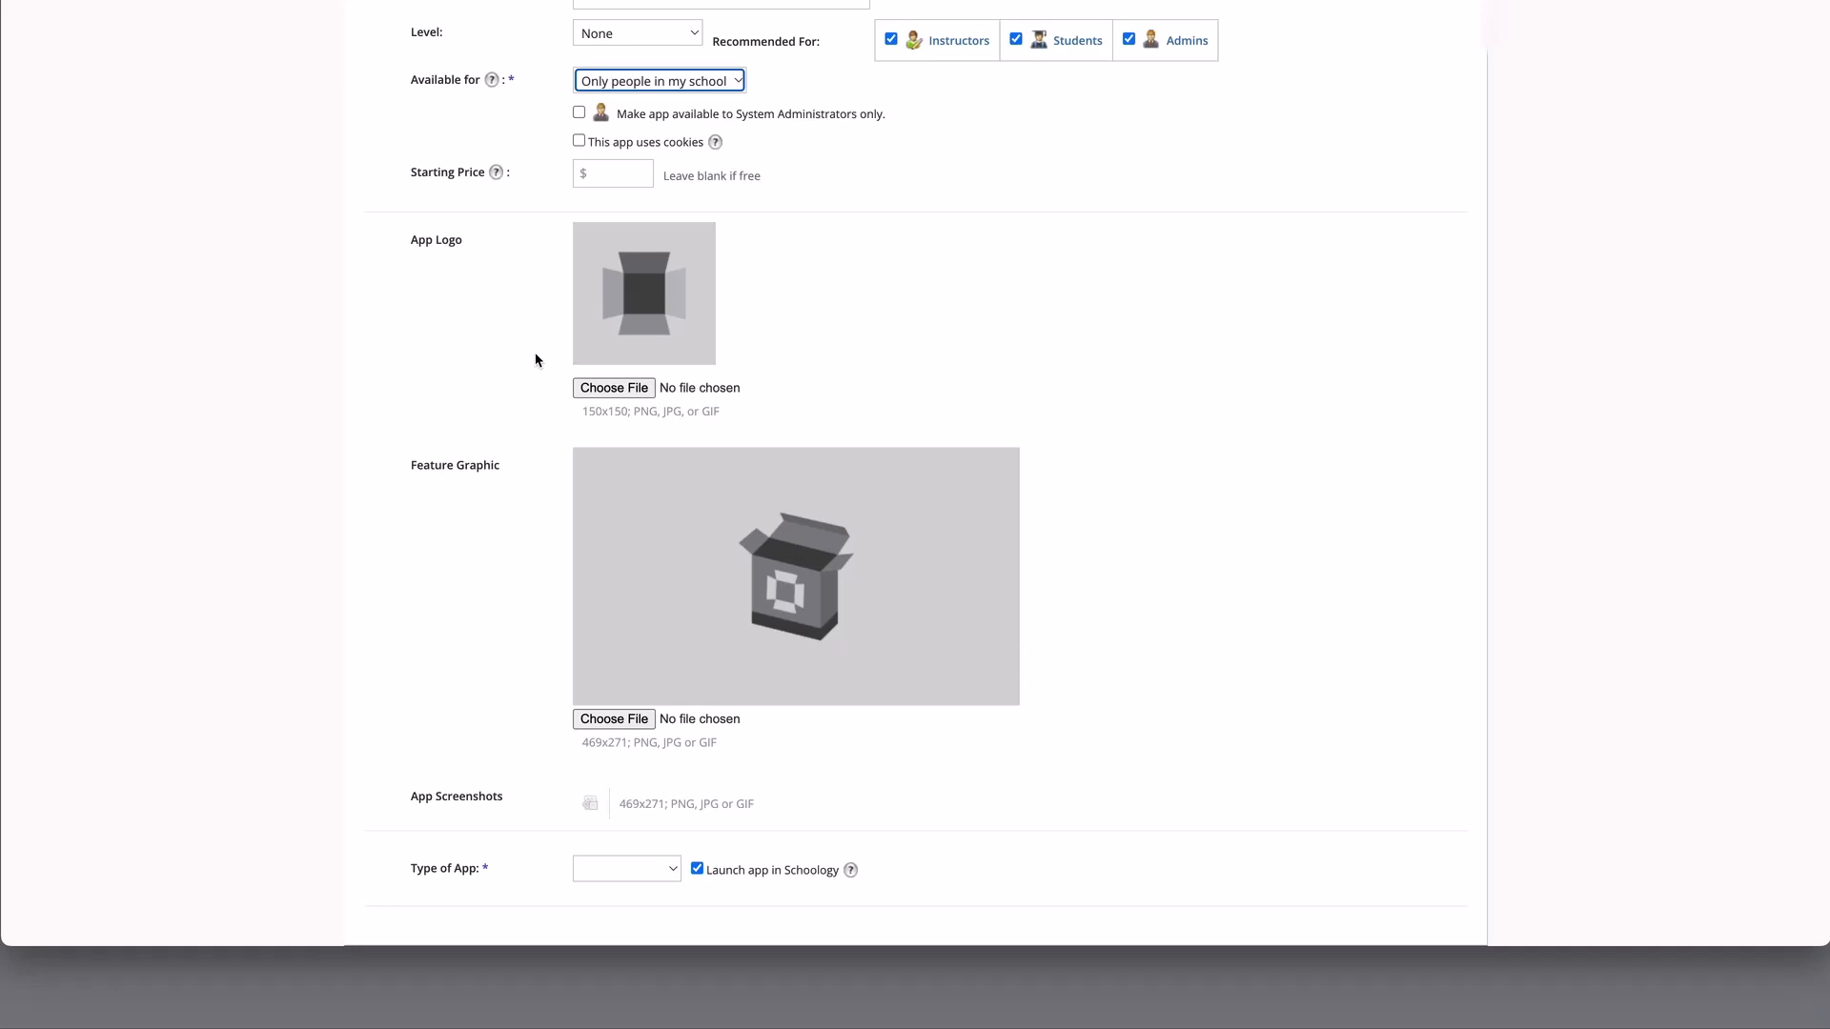
scroll(700, 497, "down", 2)
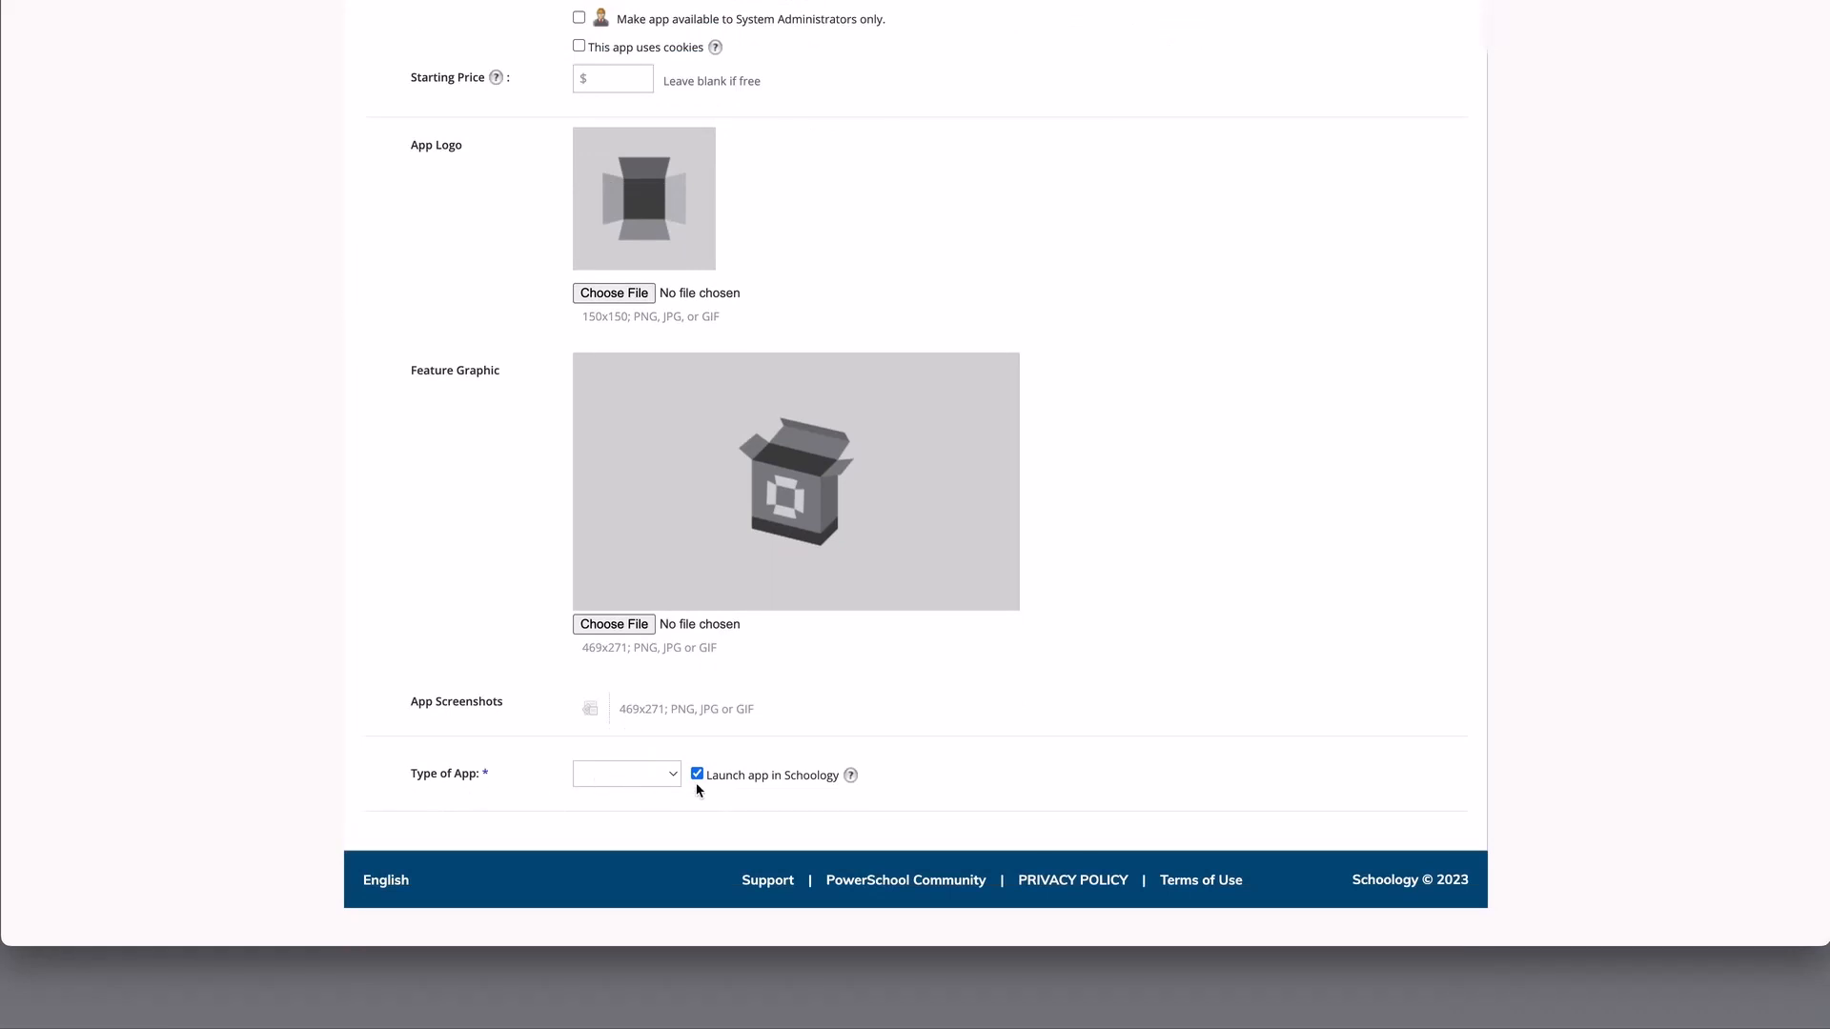
left_click(673, 775)
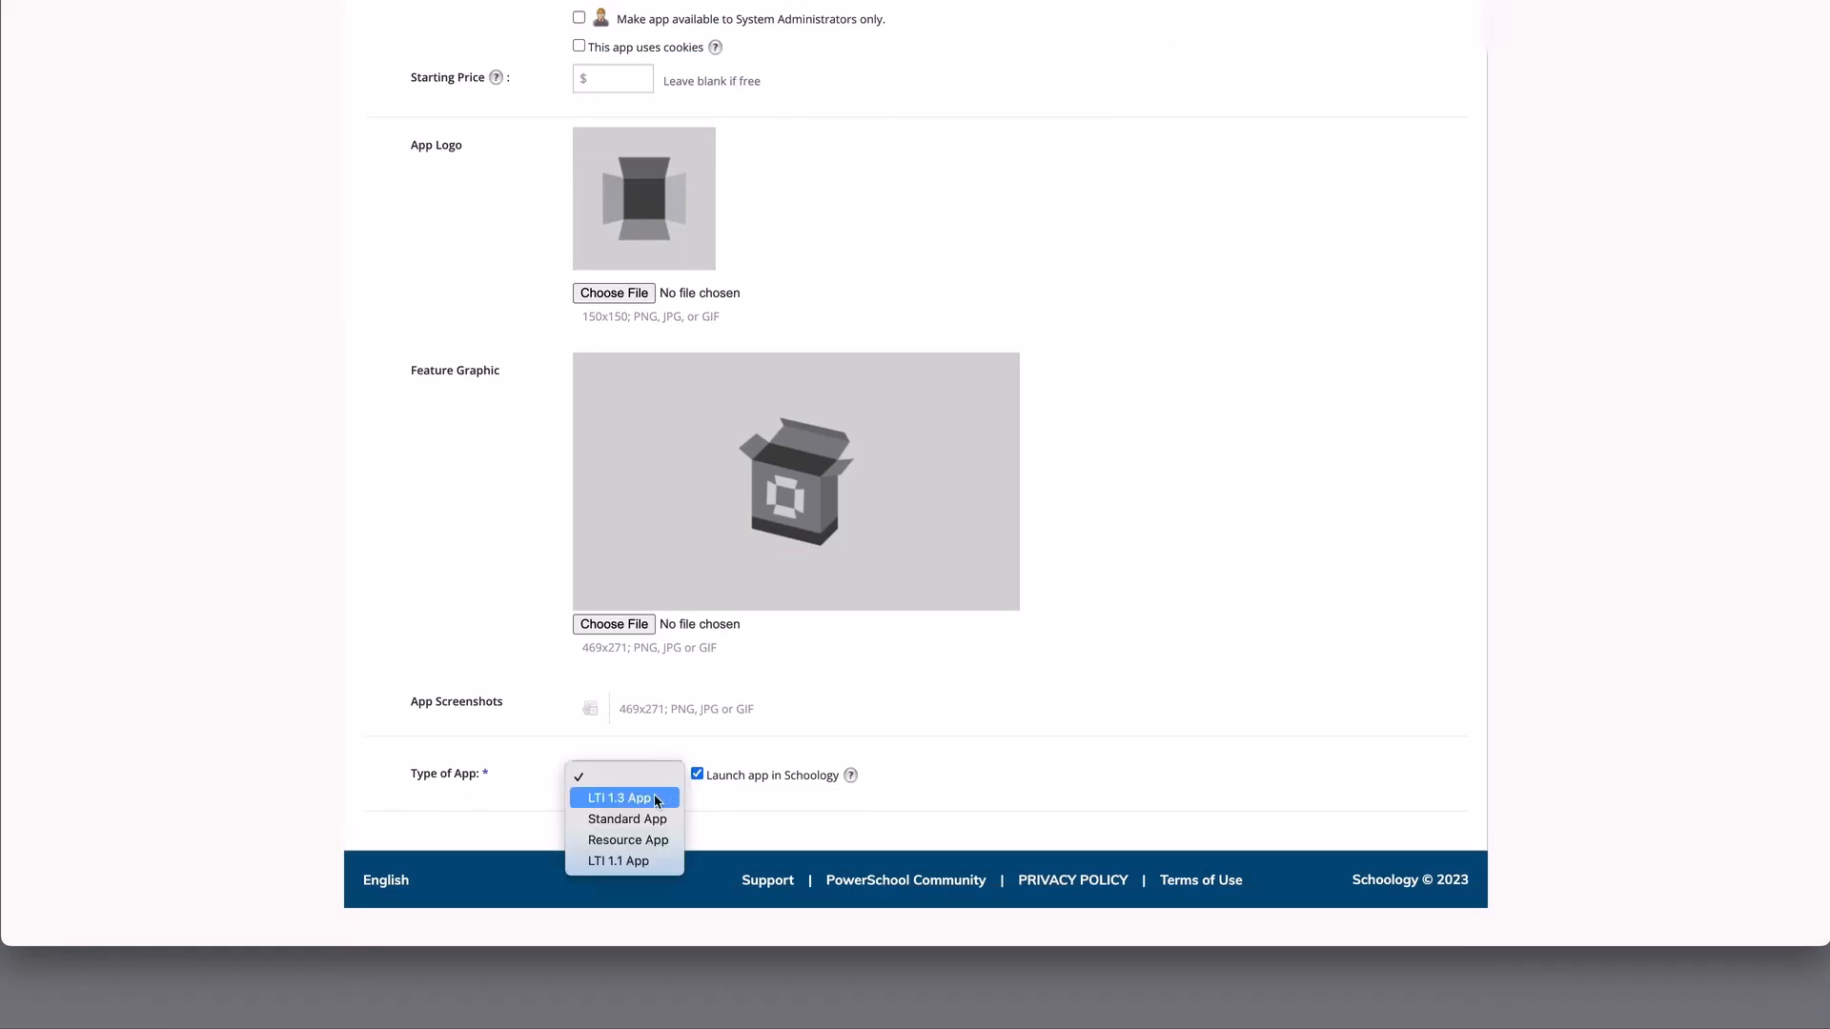
left_click(657, 800)
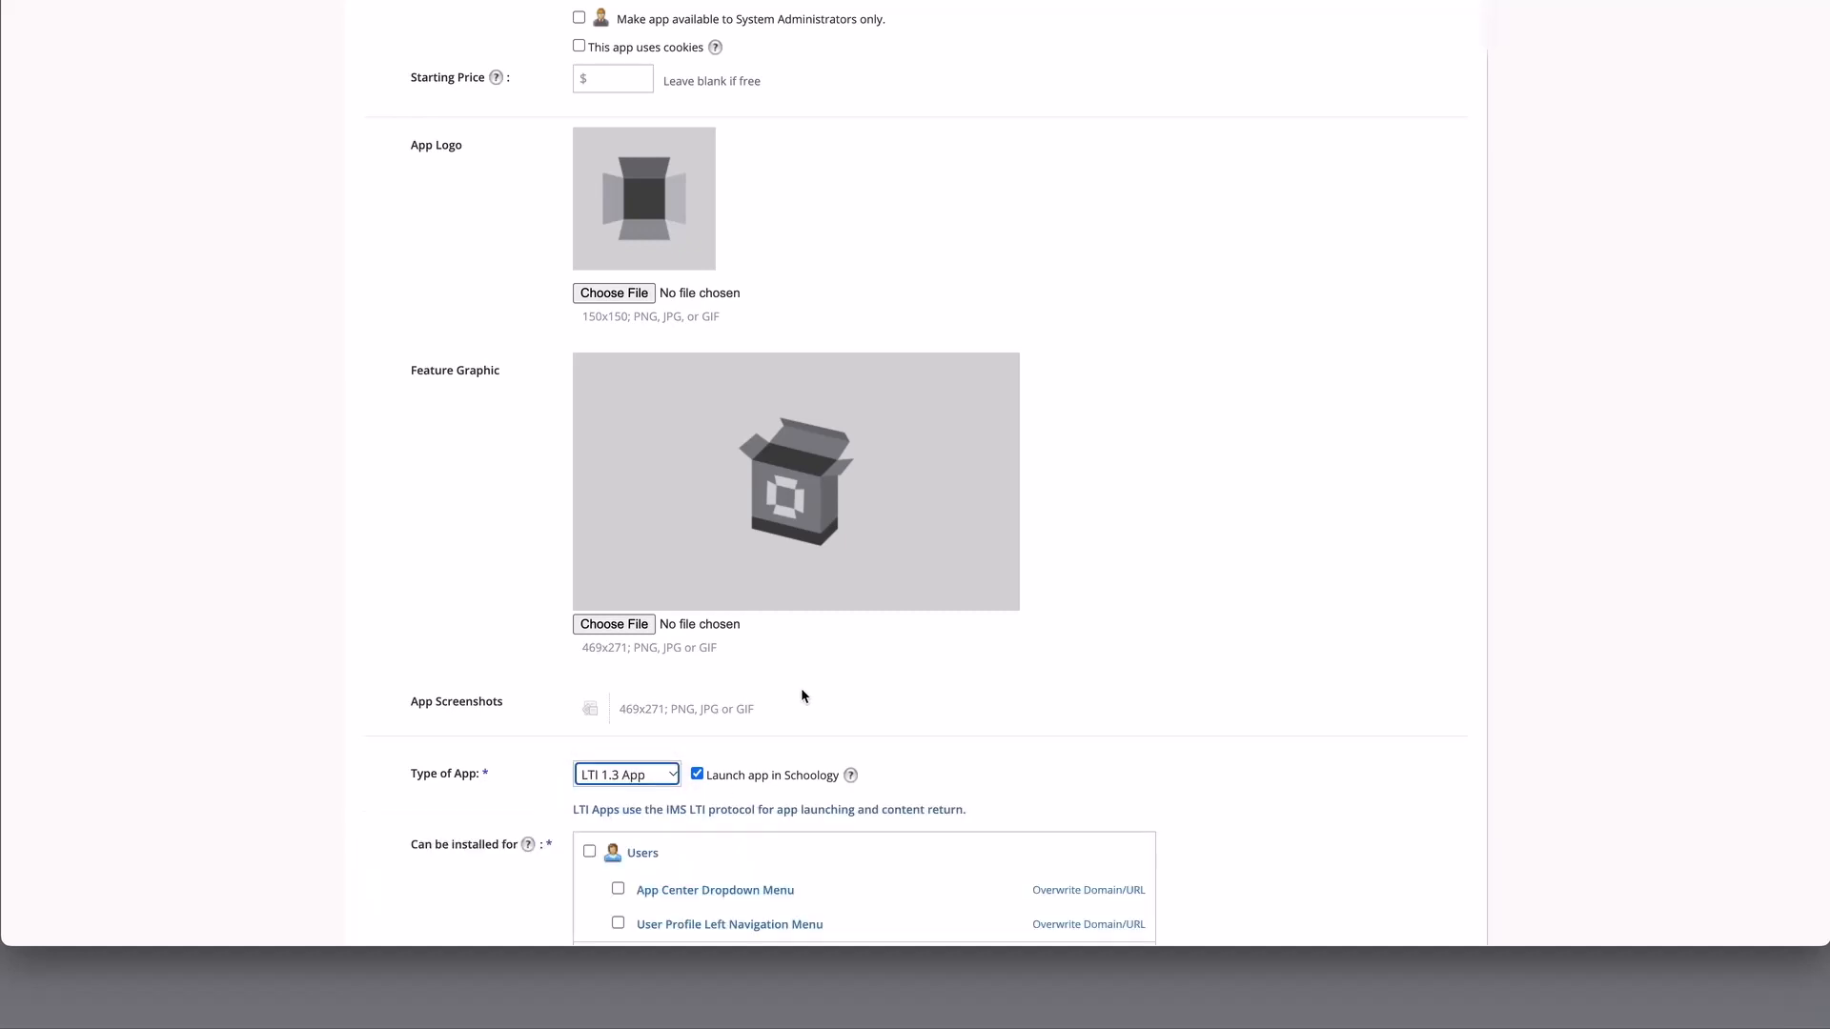
Allow the app to be installed for Courses, including Left Navigation, Course Materials Selection, Rich Text Editor and External Tool.
scroll(800, 688, "down", 1)
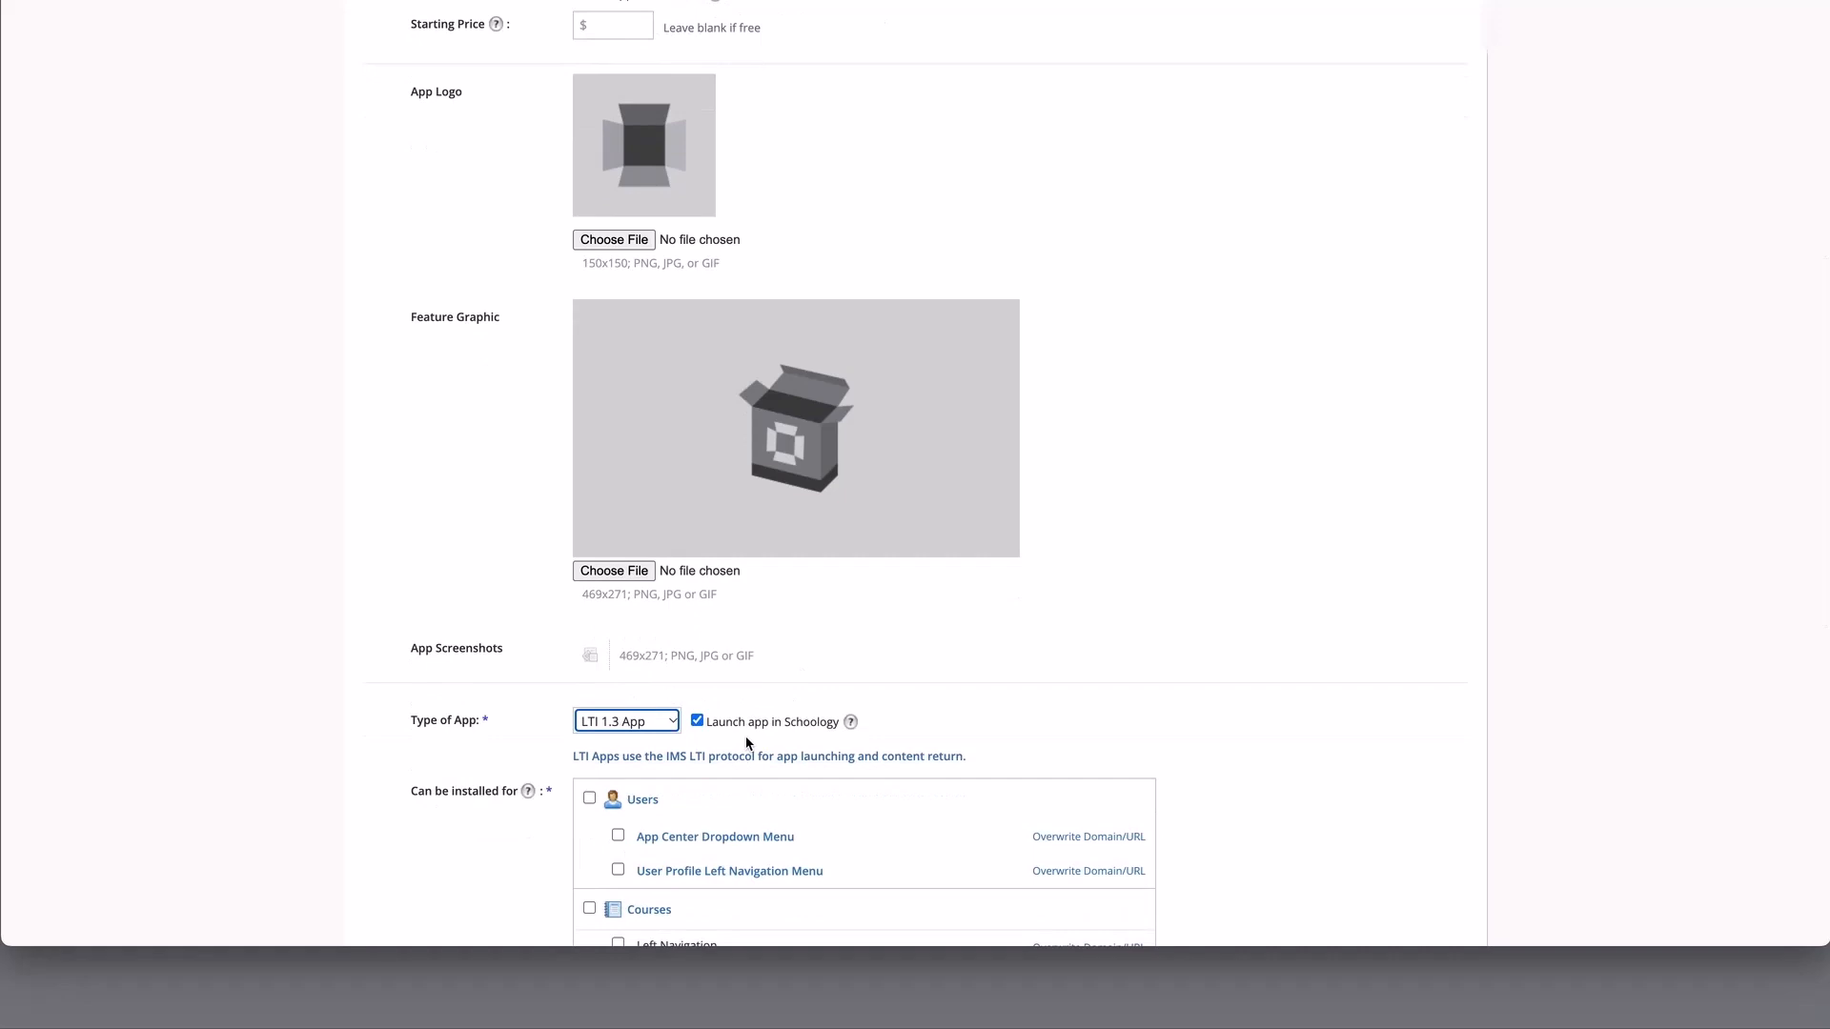
scroll(747, 743, "down", 1)
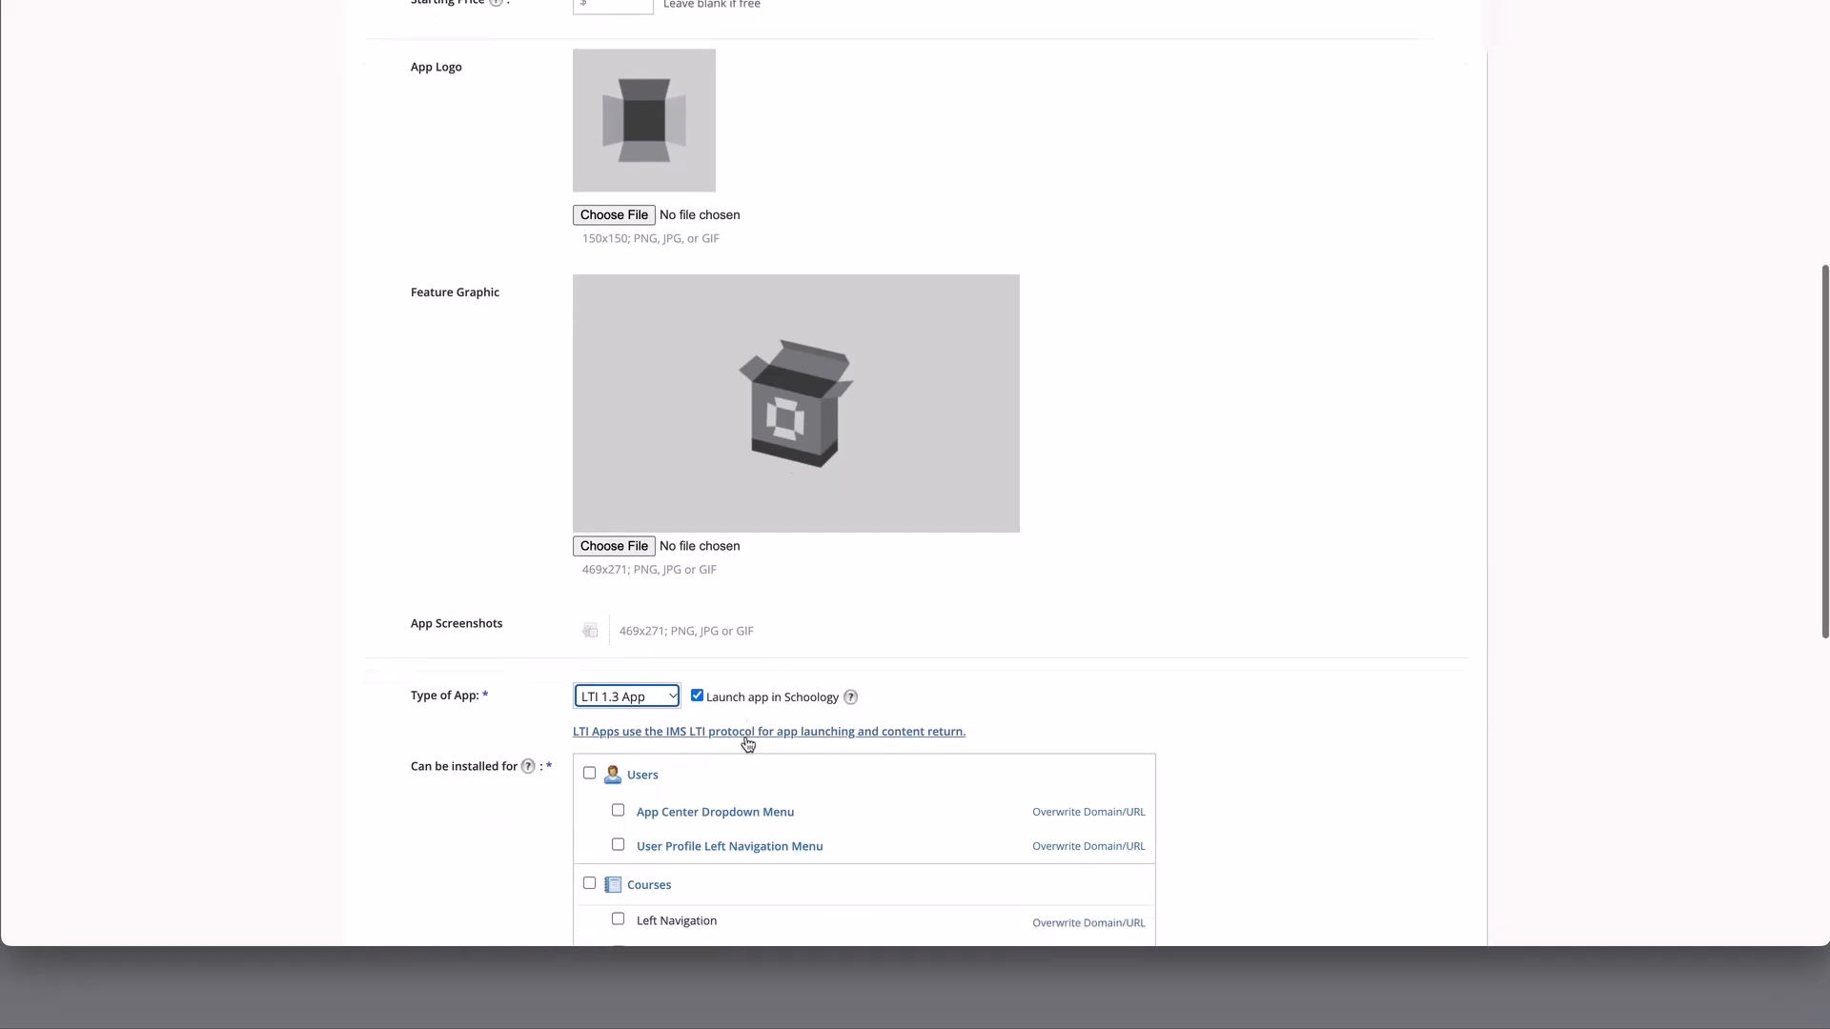
scroll(747, 742, "down", 1)
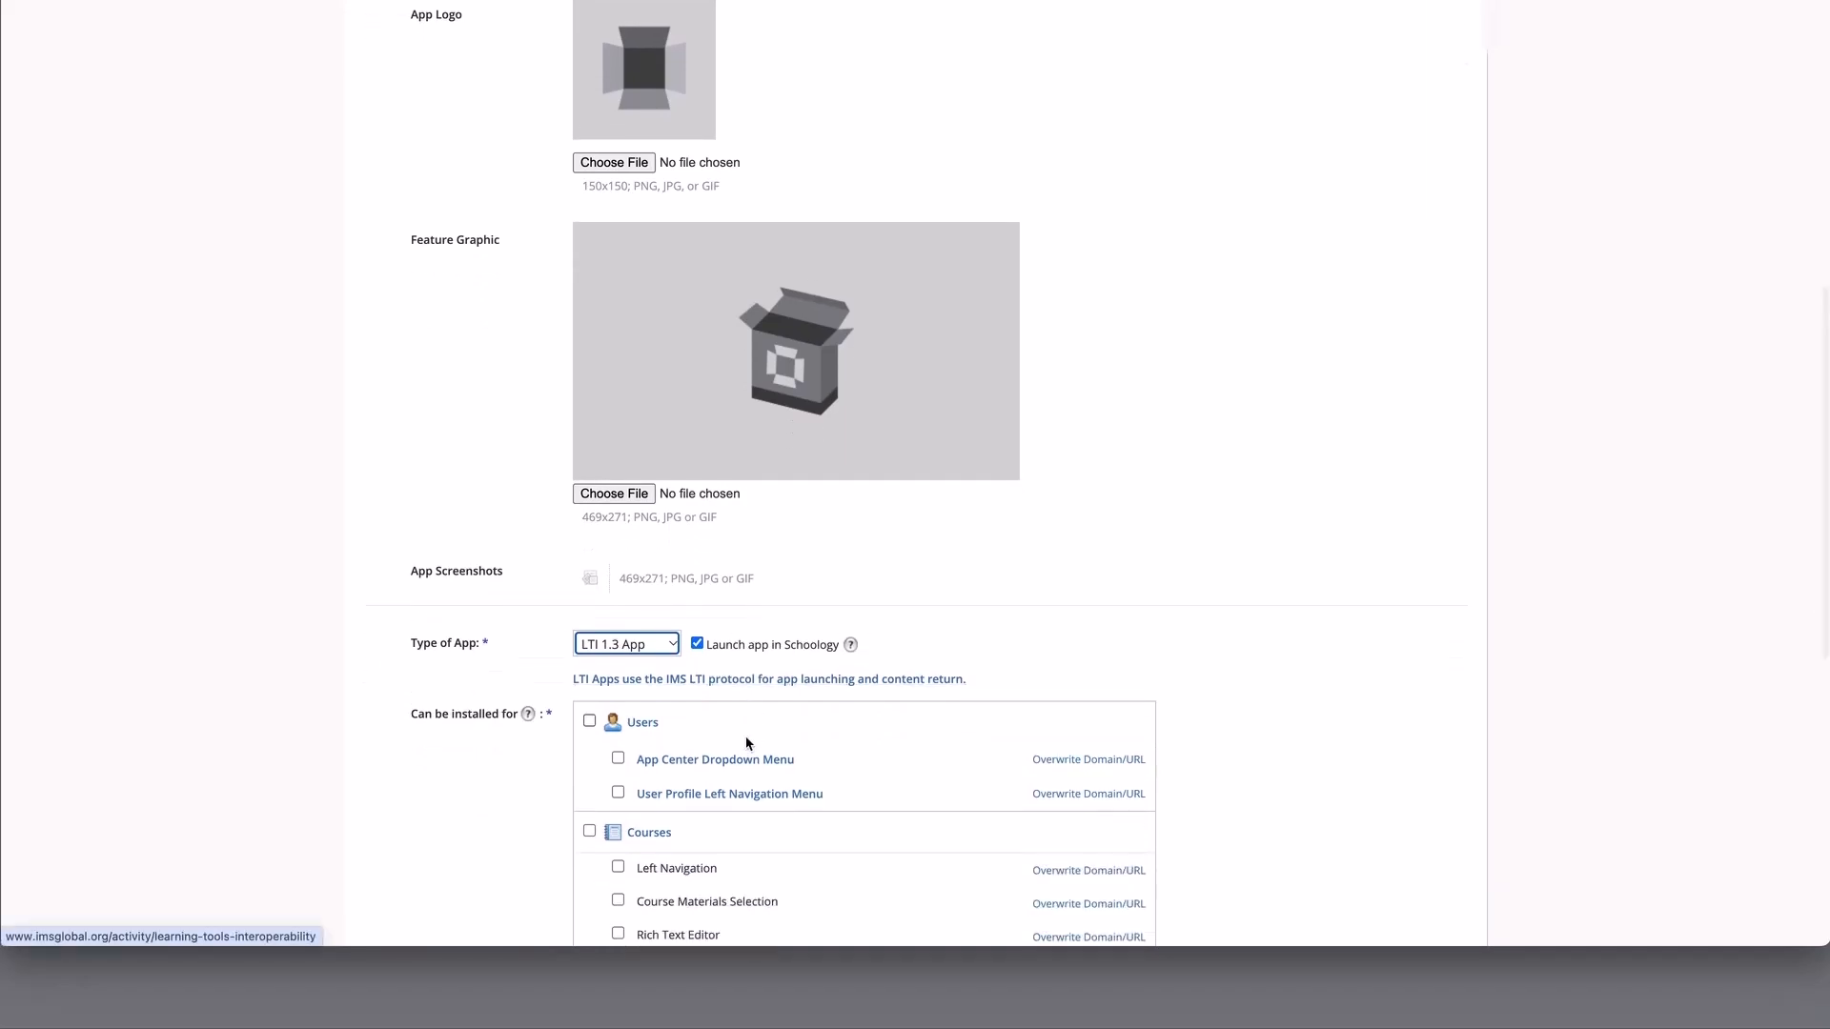
scroll(748, 742, "down", 4)
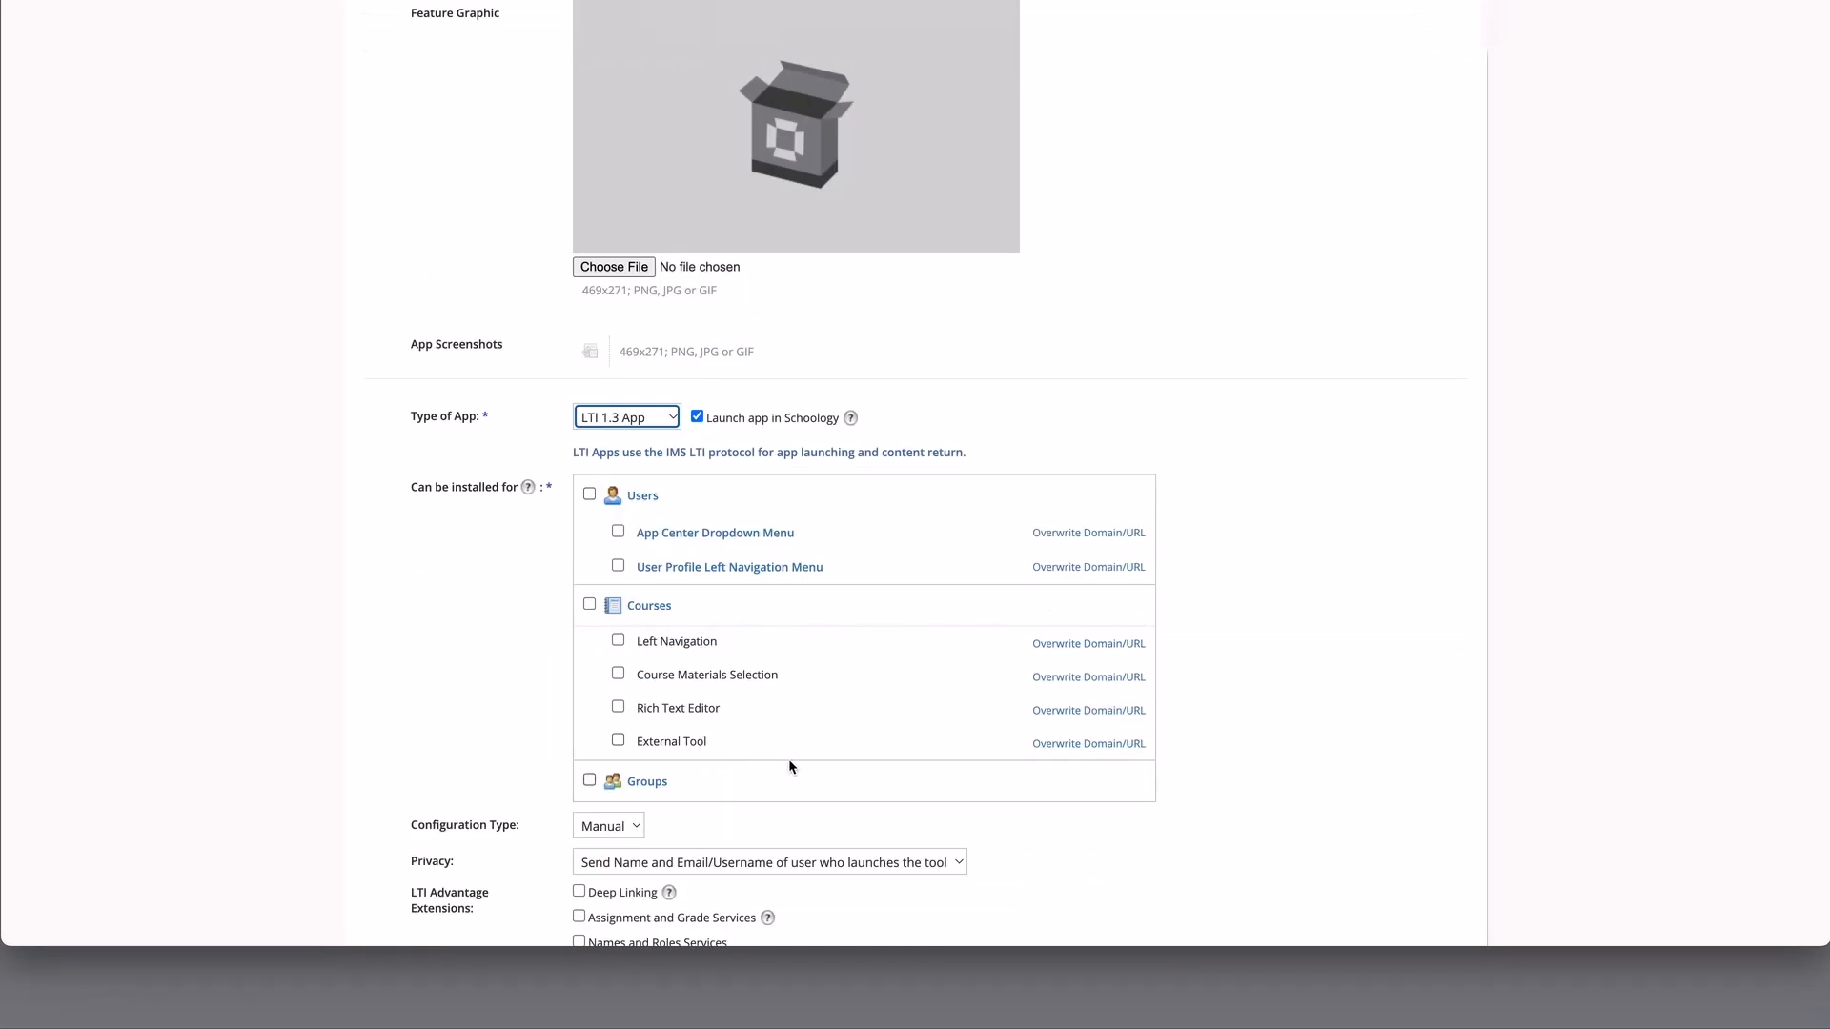
left_click(589, 605)
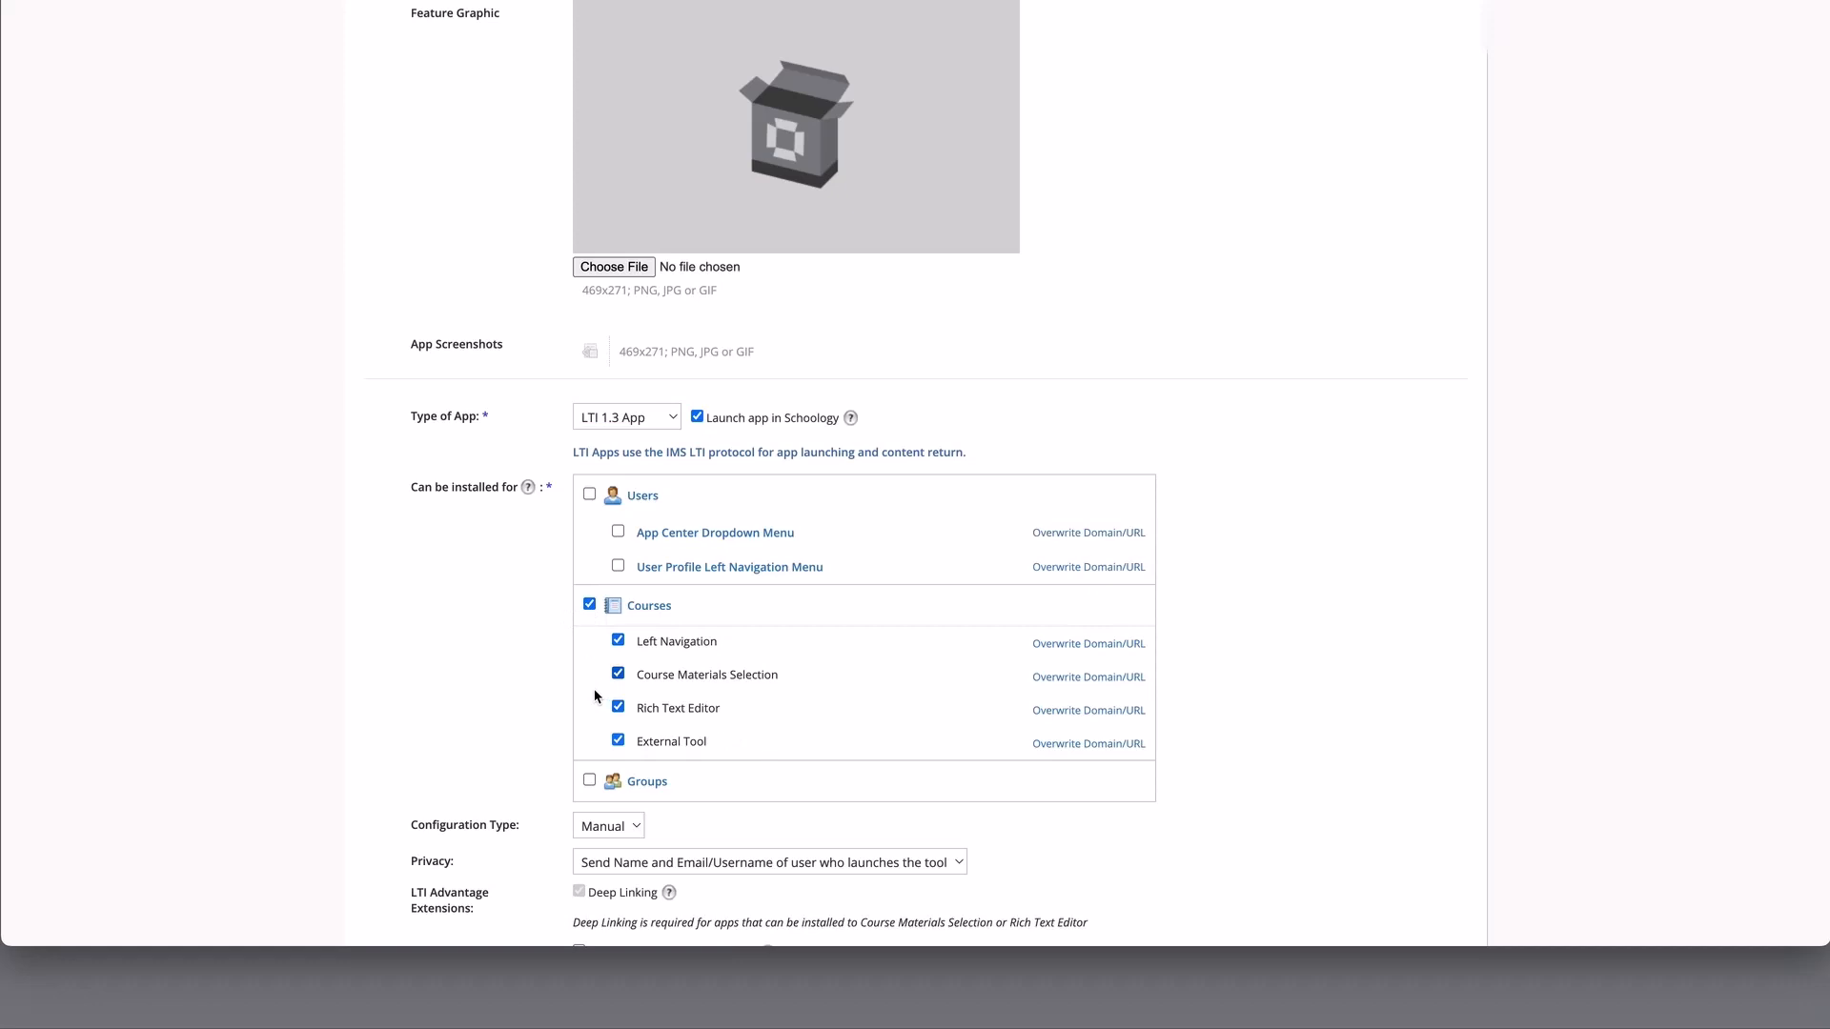
Set the app's privacy option to "Do not send any user information".
scroll(592, 688, "down", 2)
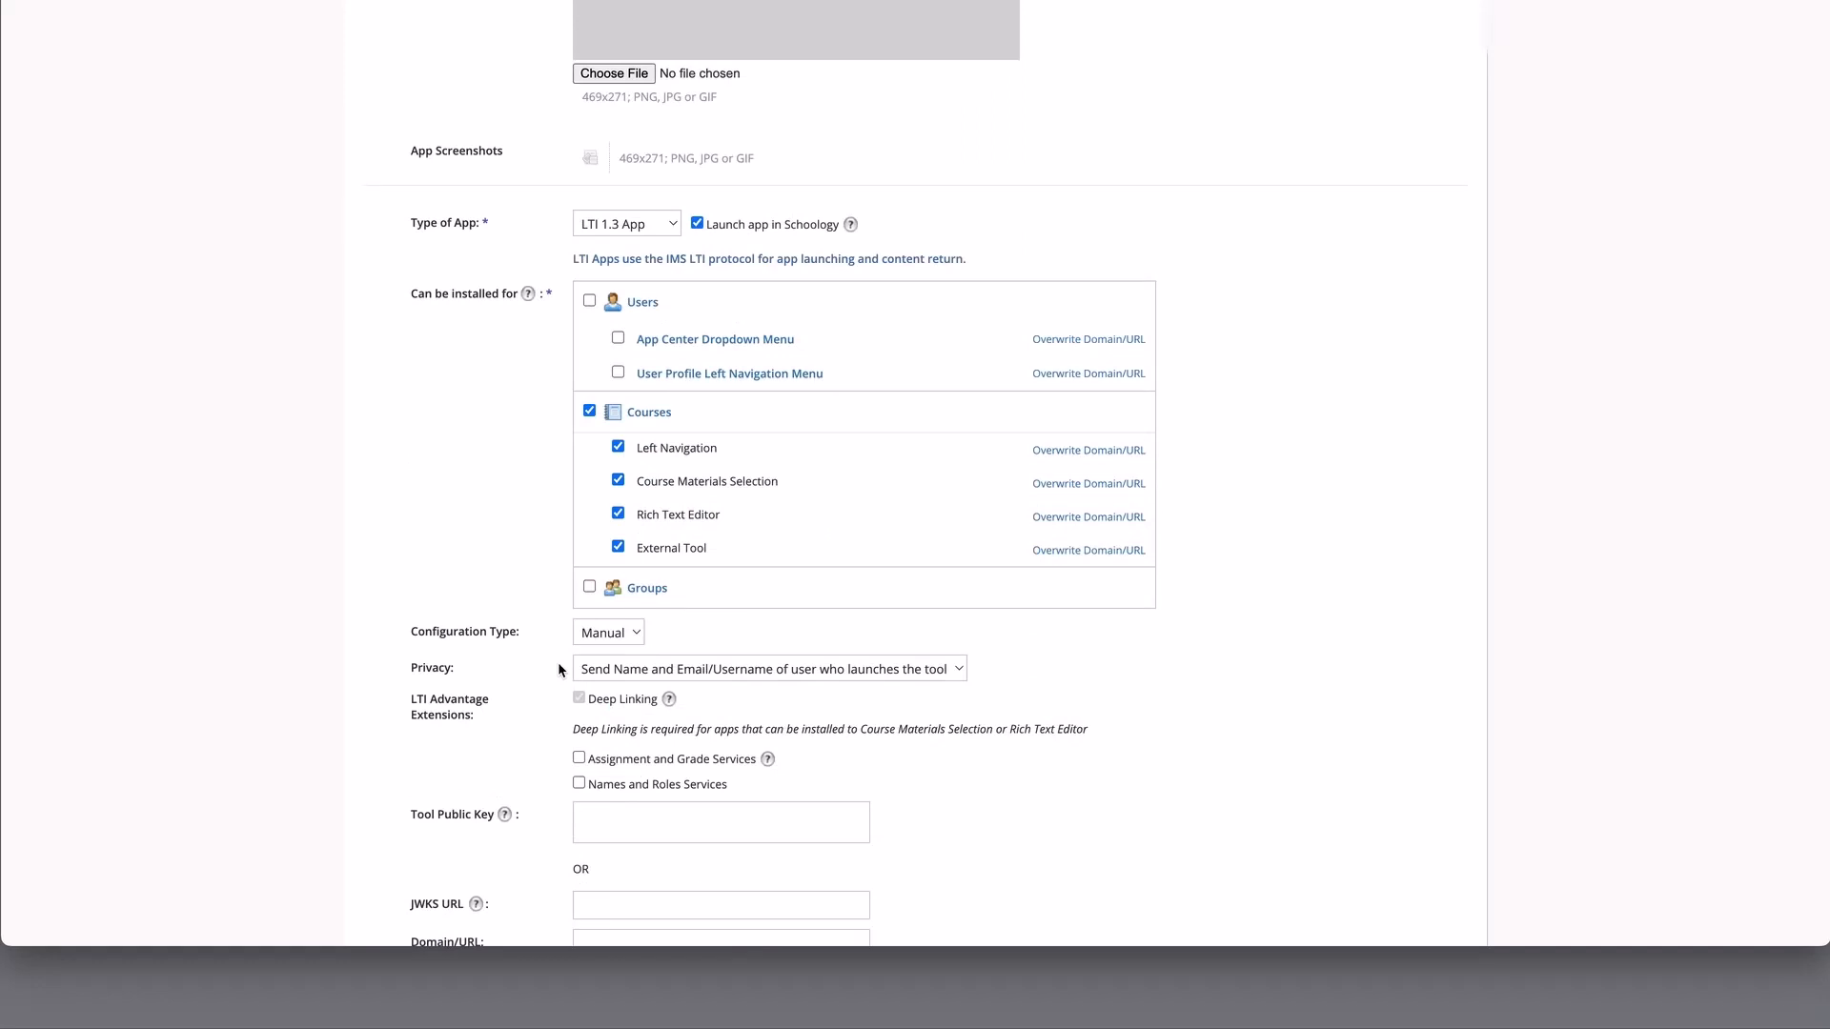
scroll(591, 530, "down", 1)
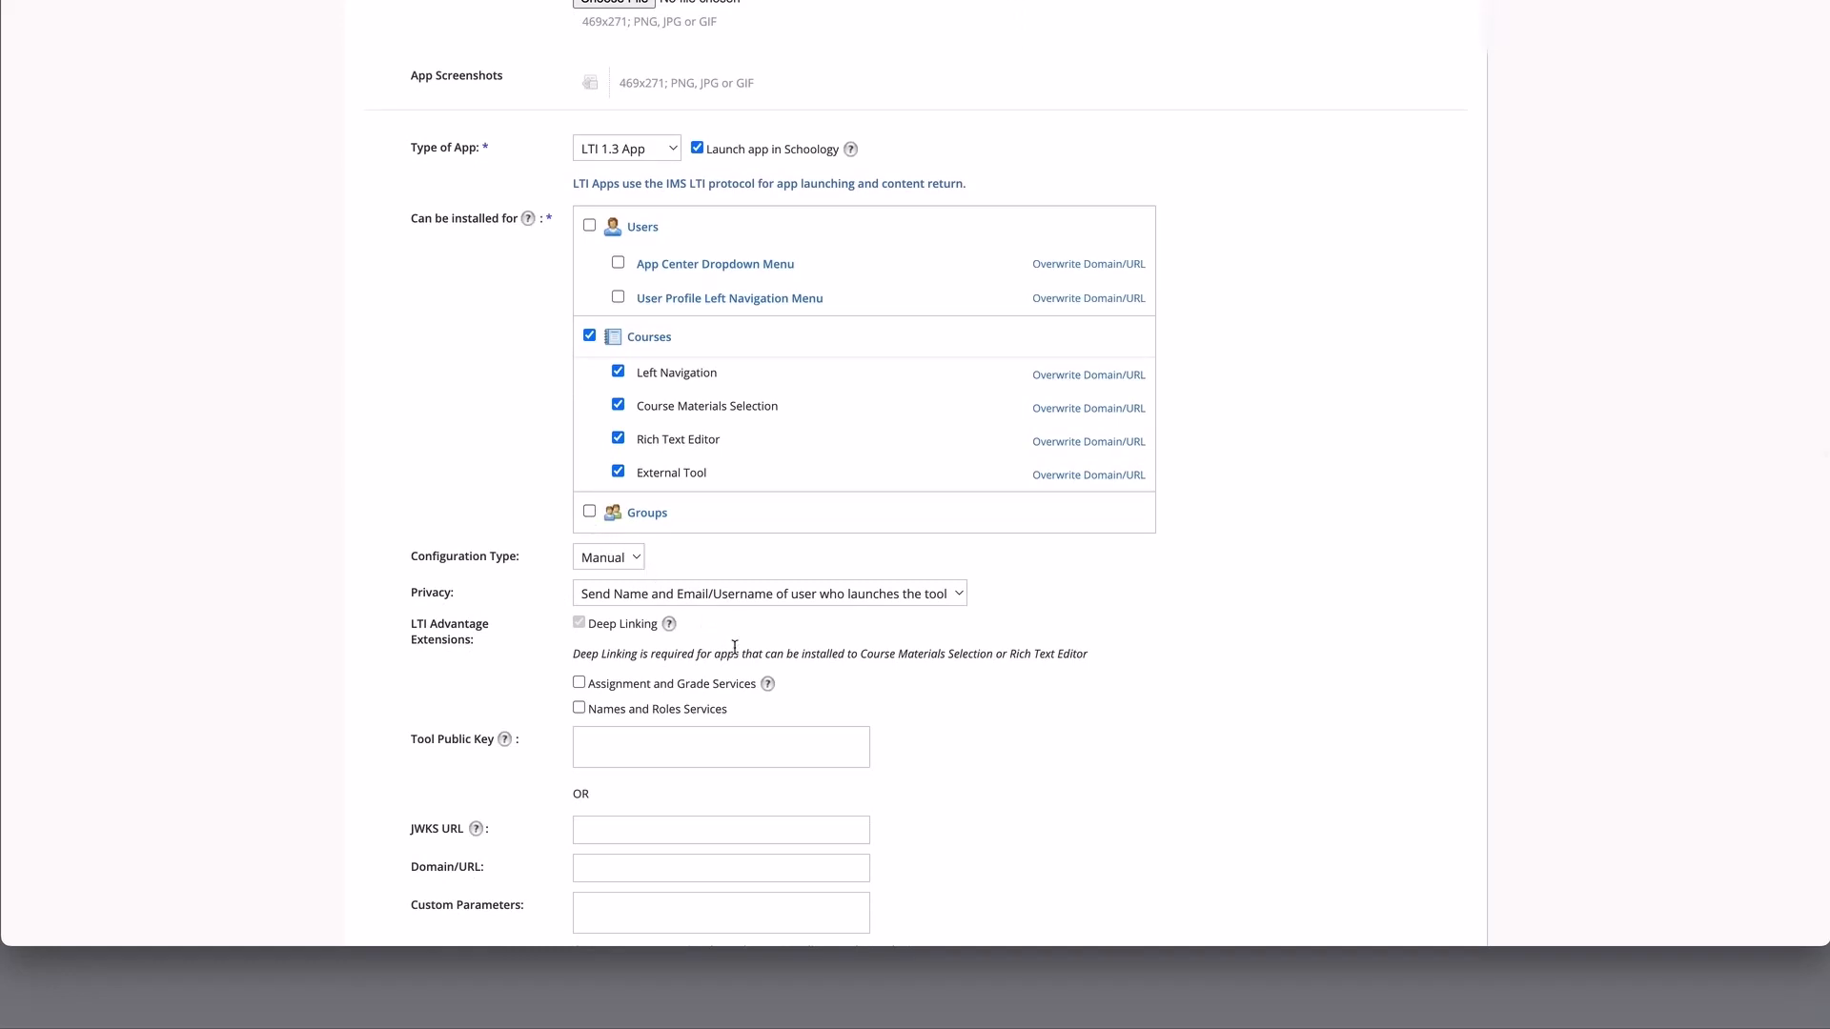
scroll(729, 644, "down", 1)
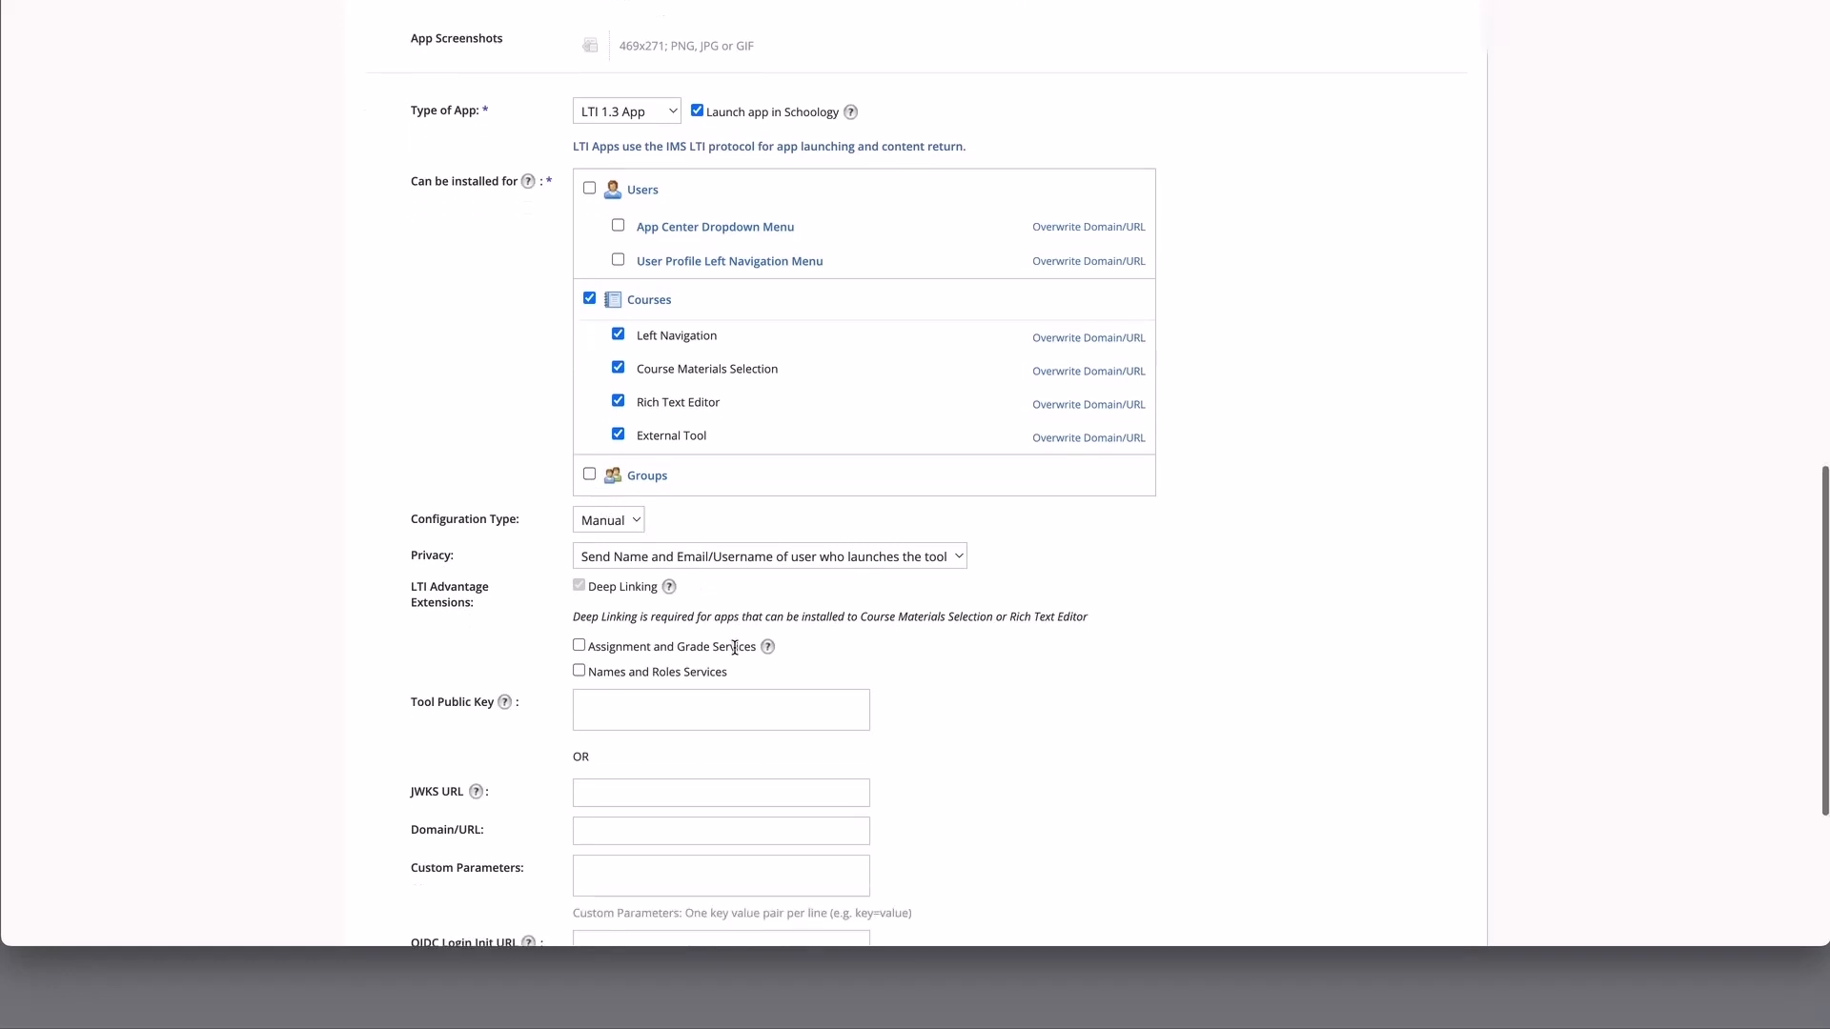
left_click(701, 558)
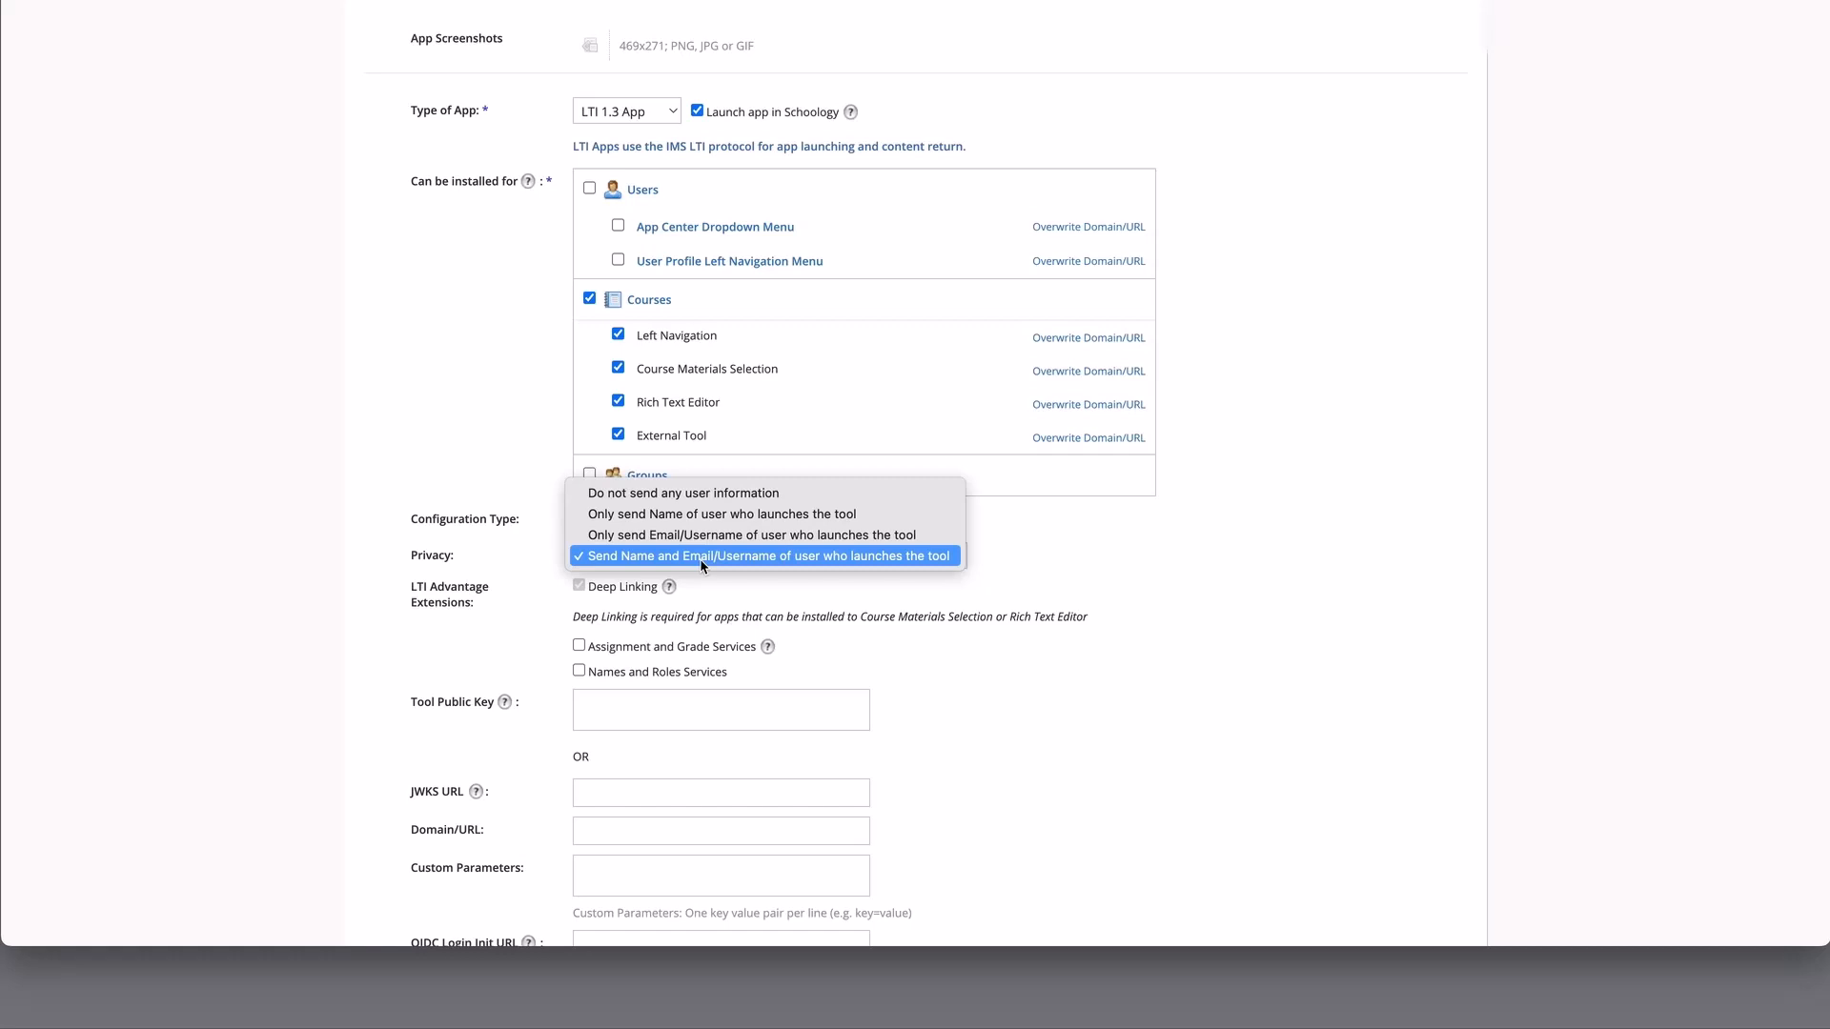
left_click(664, 493)
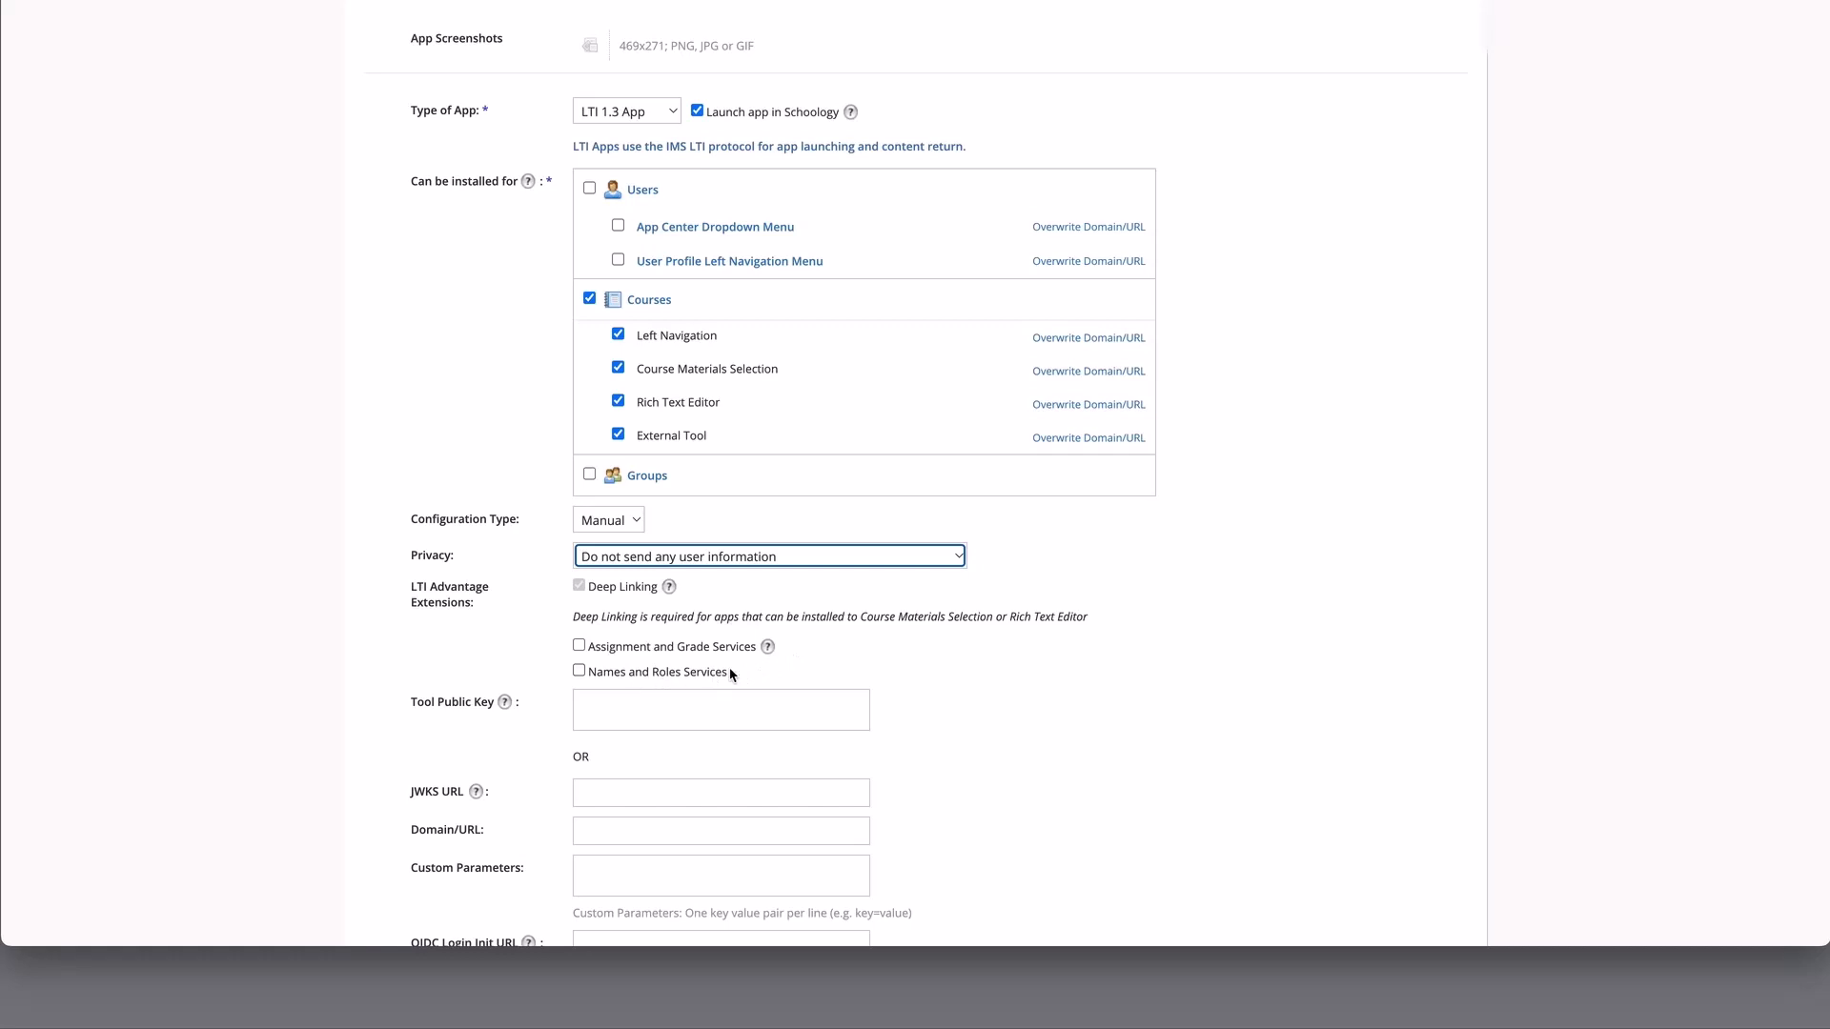
Go through the JWKS URL, Domain/URL and OIDC Login Init URL fields and the administrator configuration setting, and cancel adding the app.
scroll(731, 673, "down", 4)
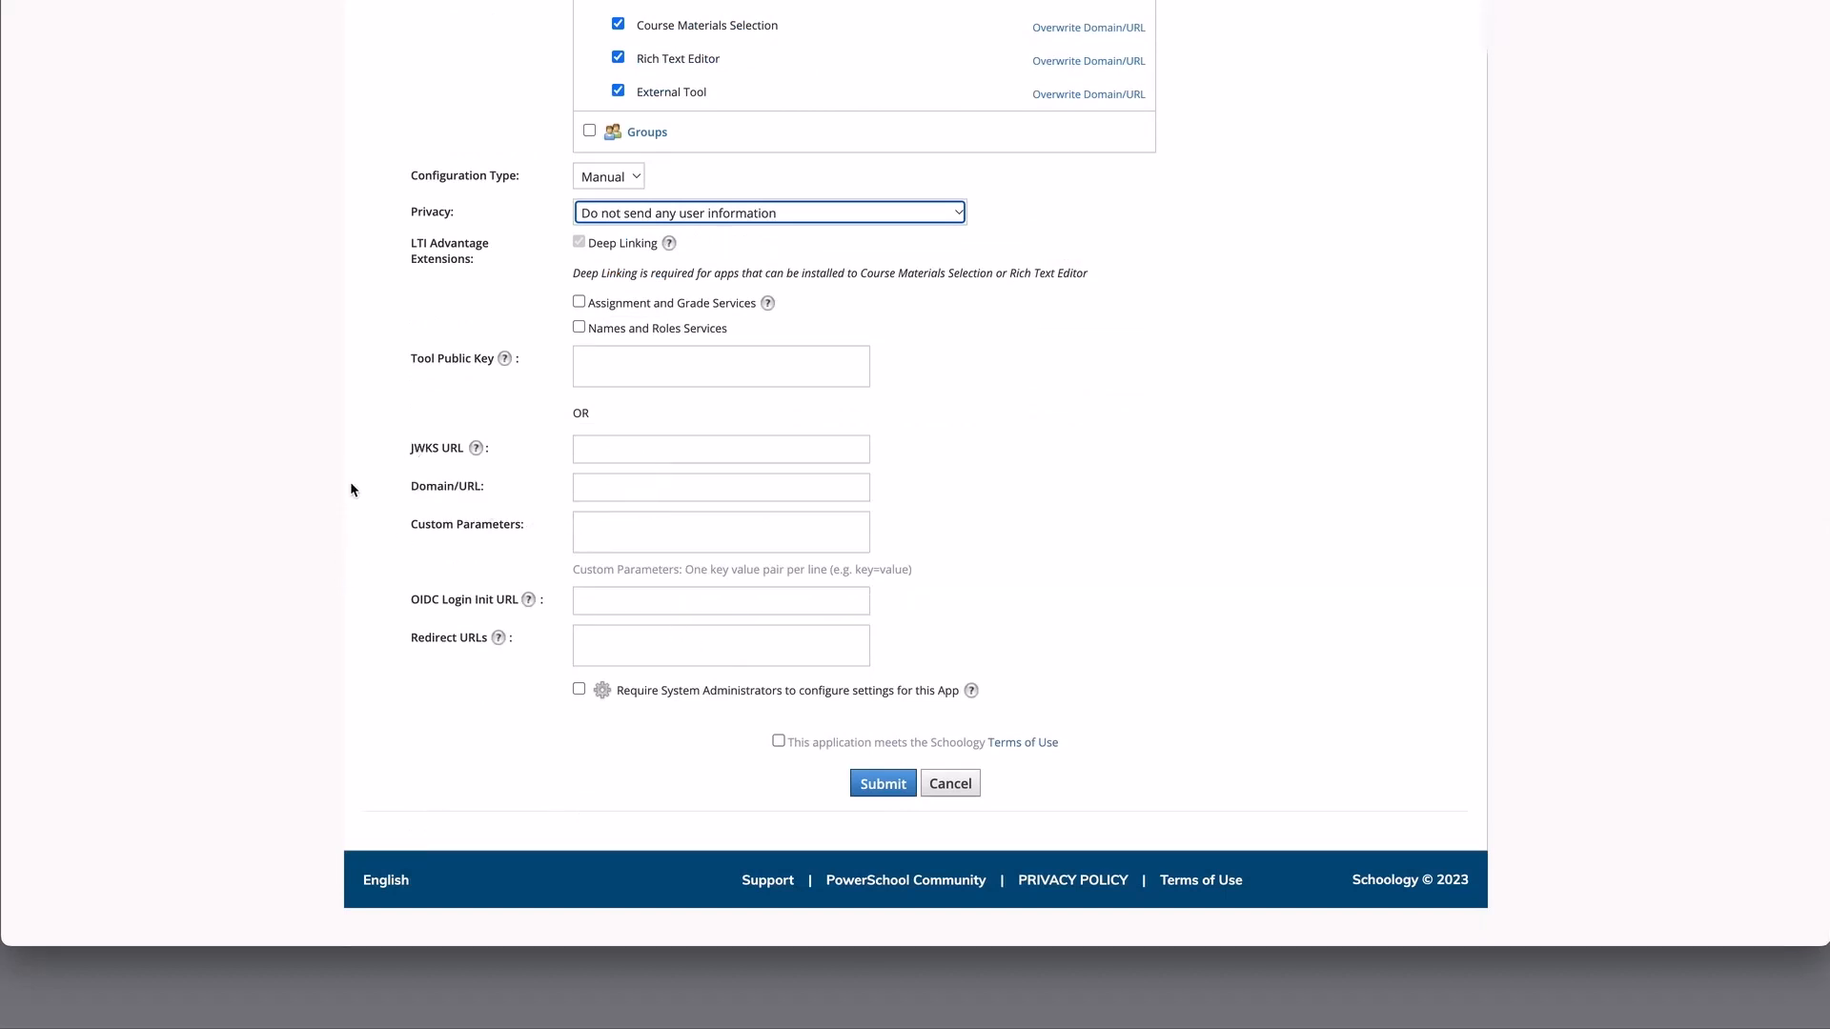
left_click(581, 447)
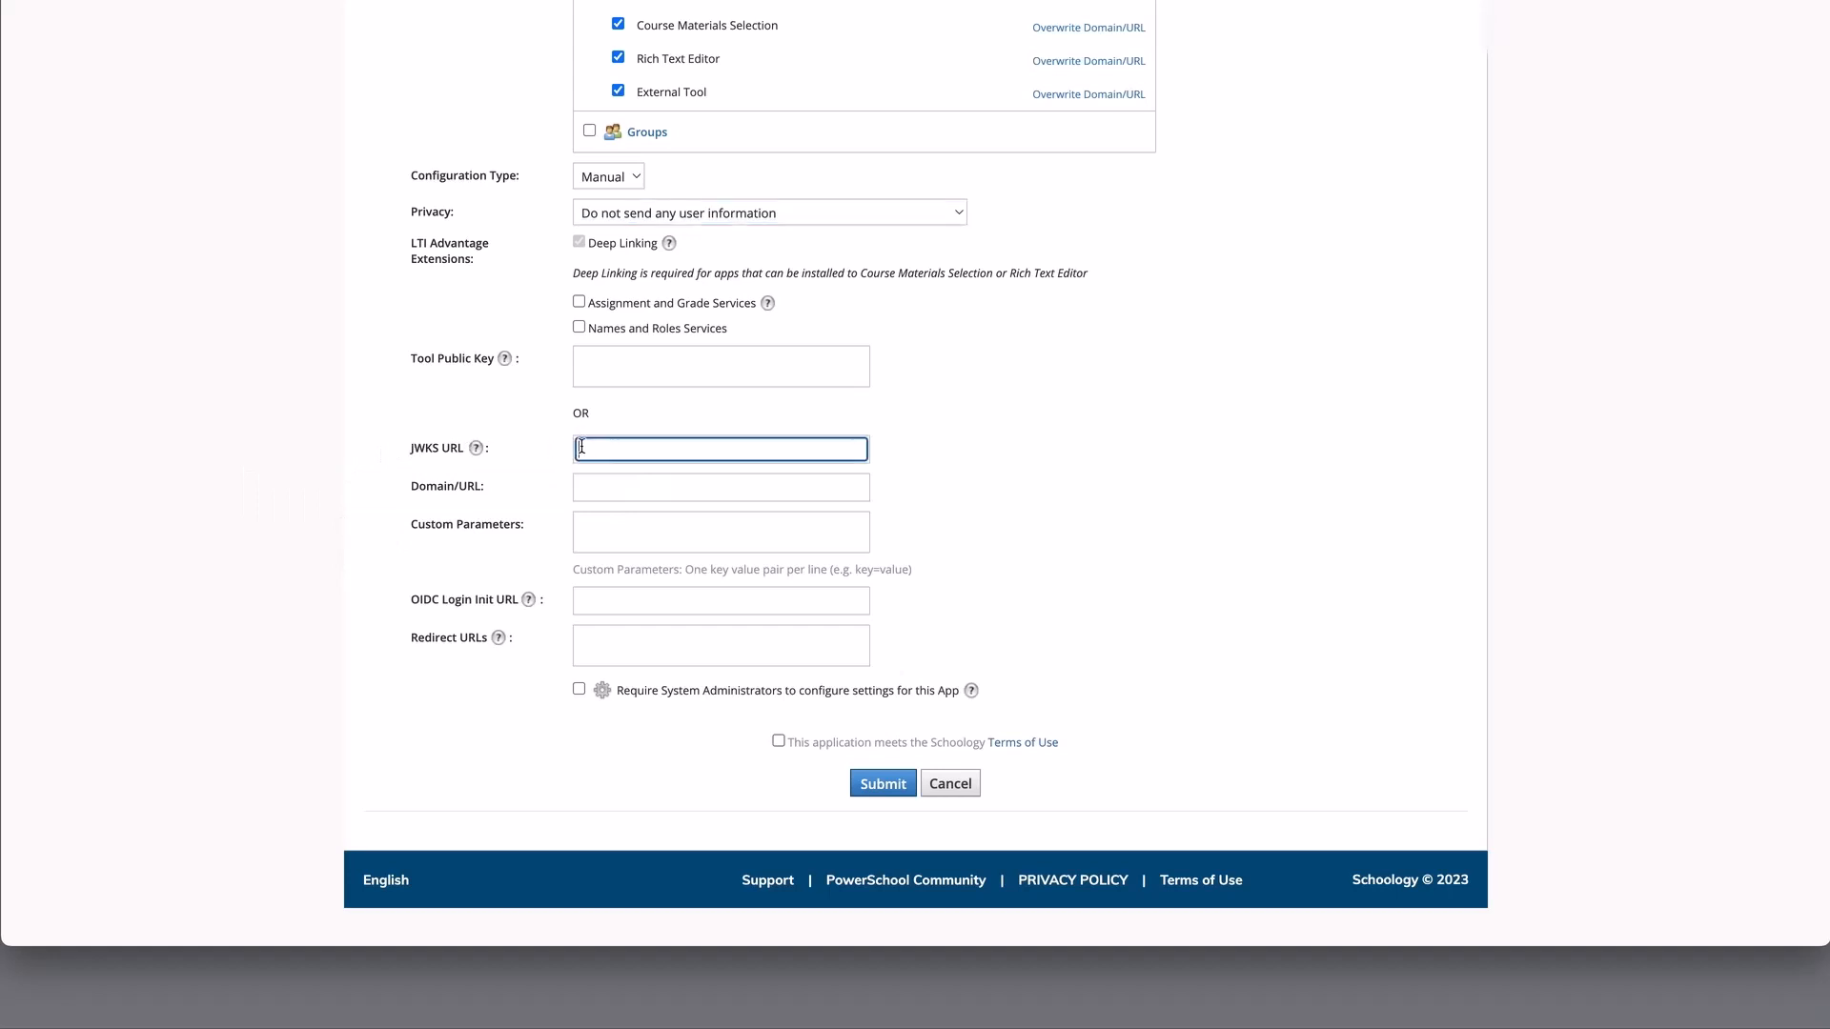
mouse_move(759, 690)
left_click(588, 495)
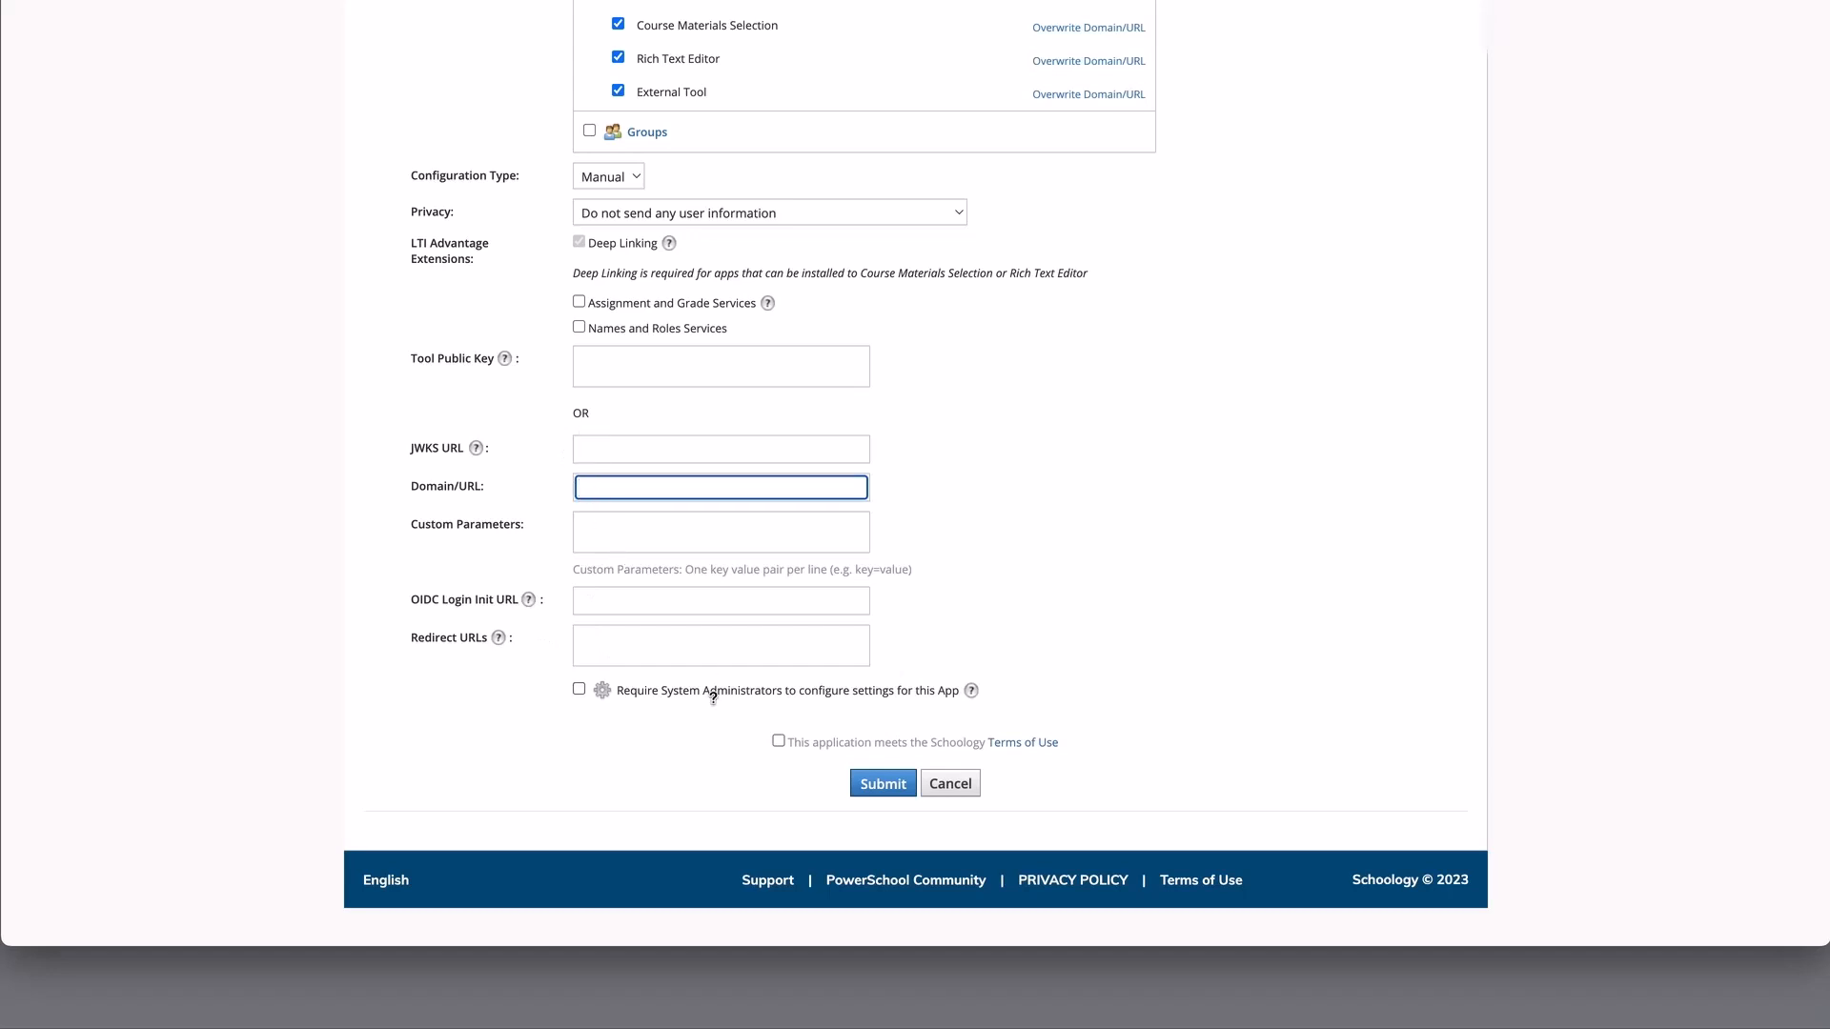
mouse_move(713, 696)
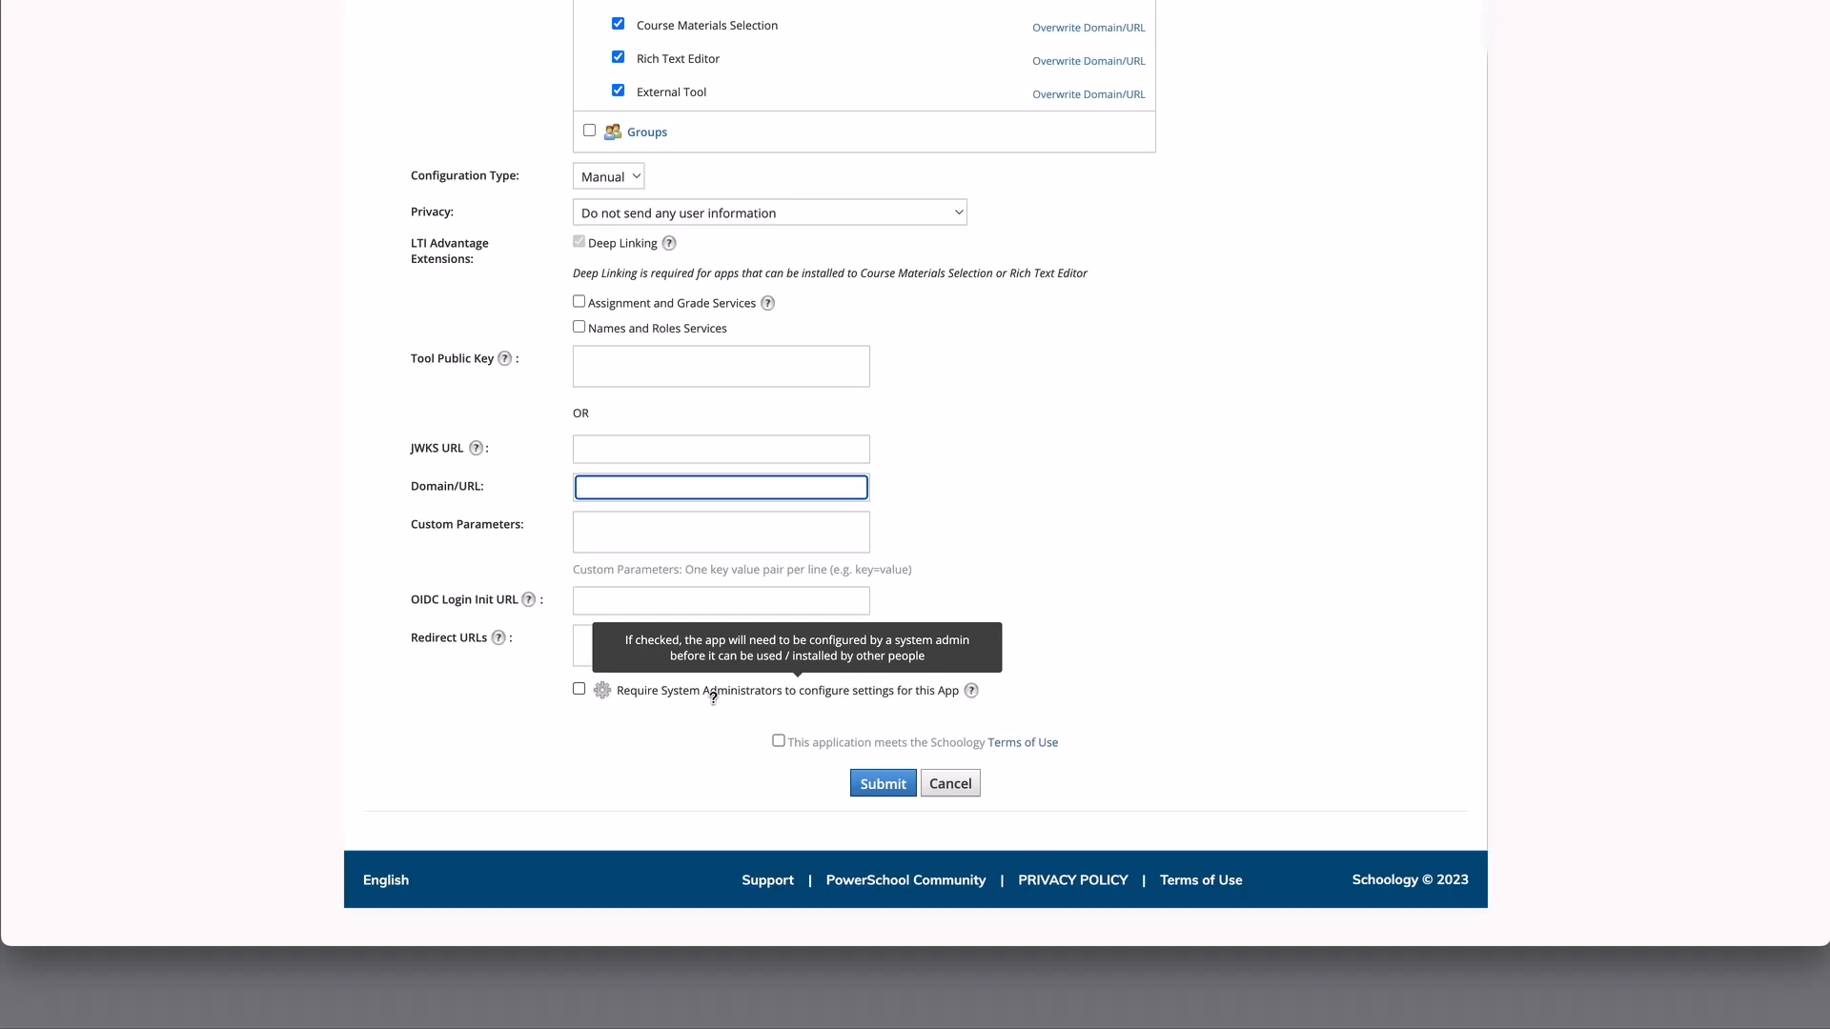
left_click(588, 601)
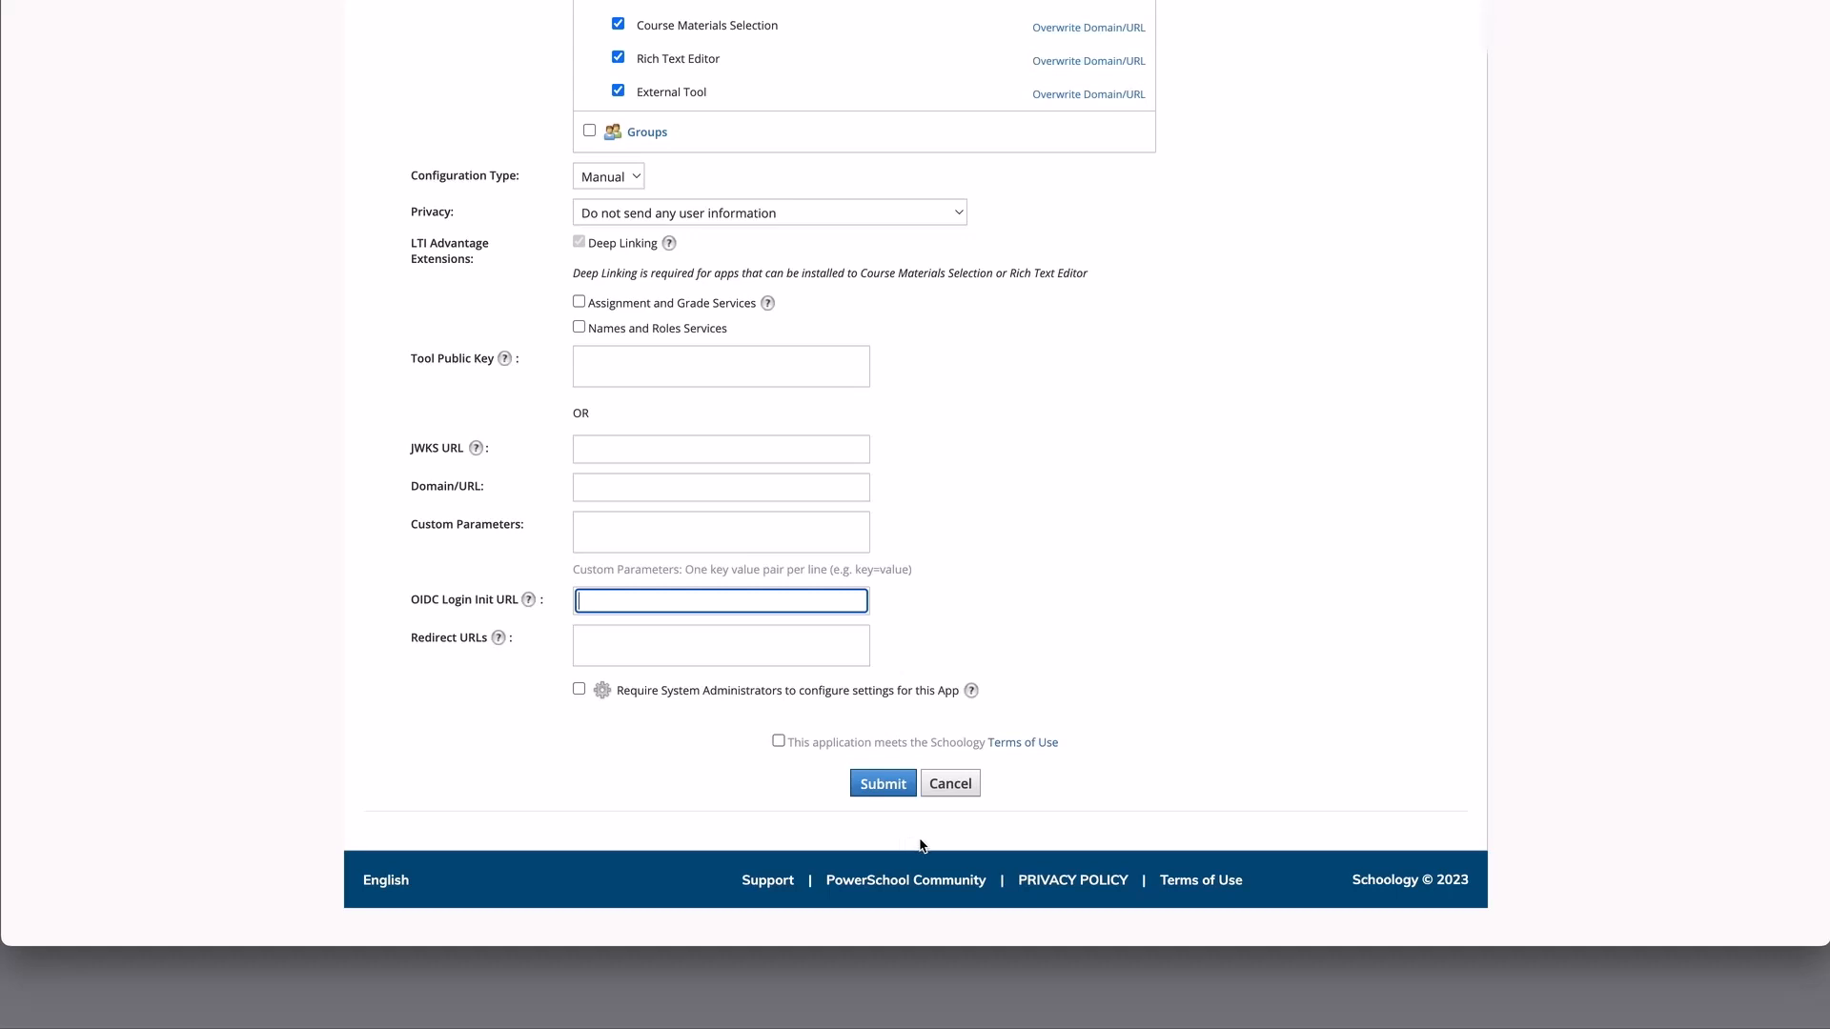
scroll(919, 845, "up", 1)
left_click(953, 875)
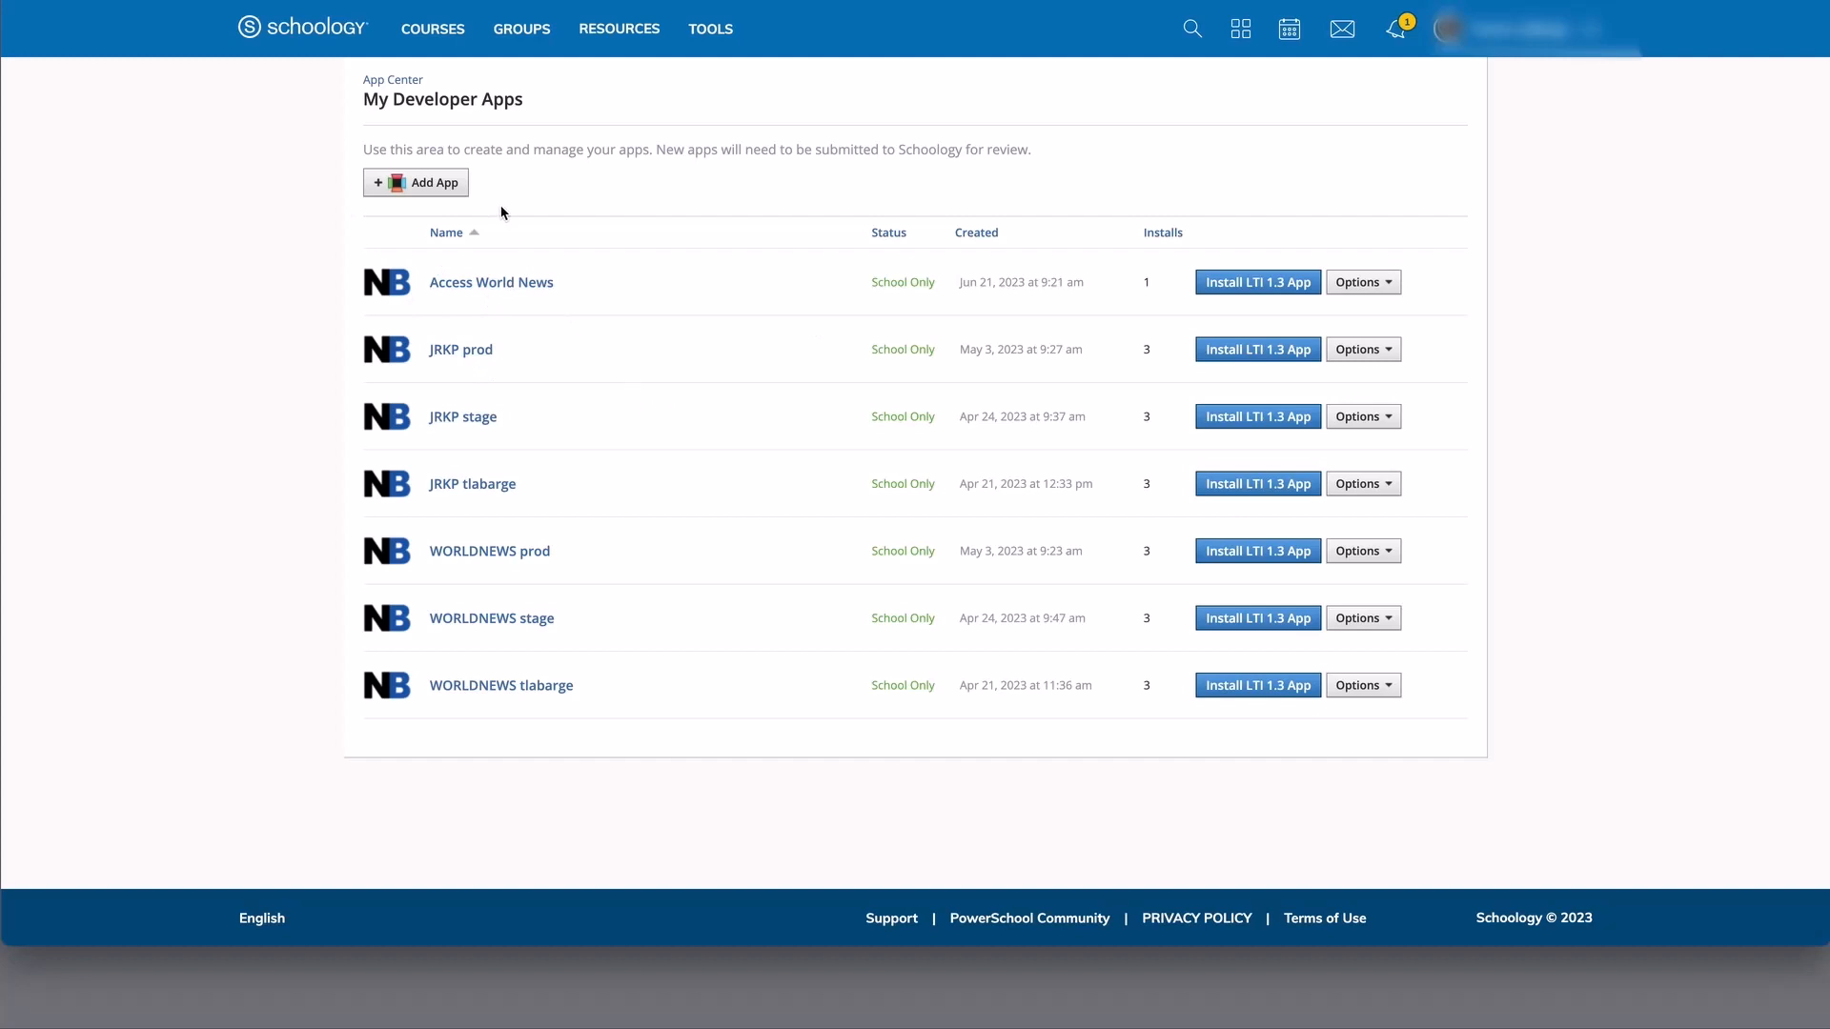
View the available options for the Access World News app, including API Info, and close them.
left_click(1384, 286)
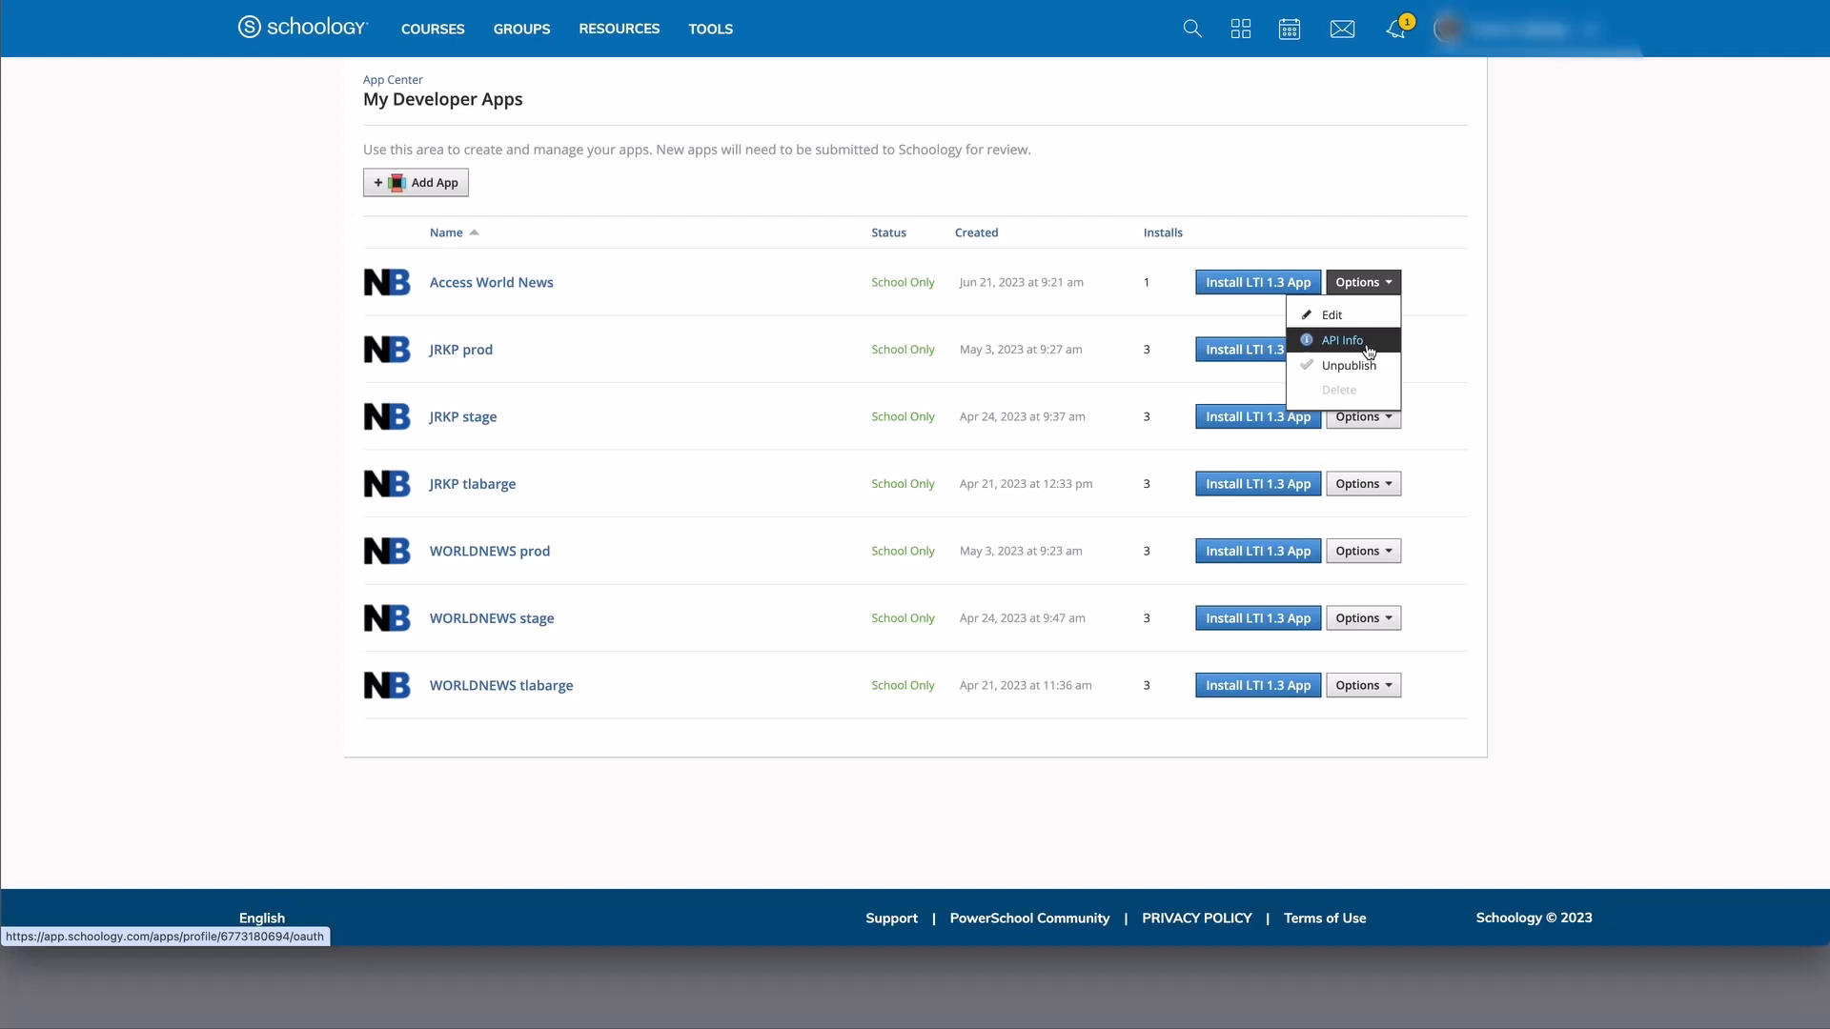
left_click(1463, 336)
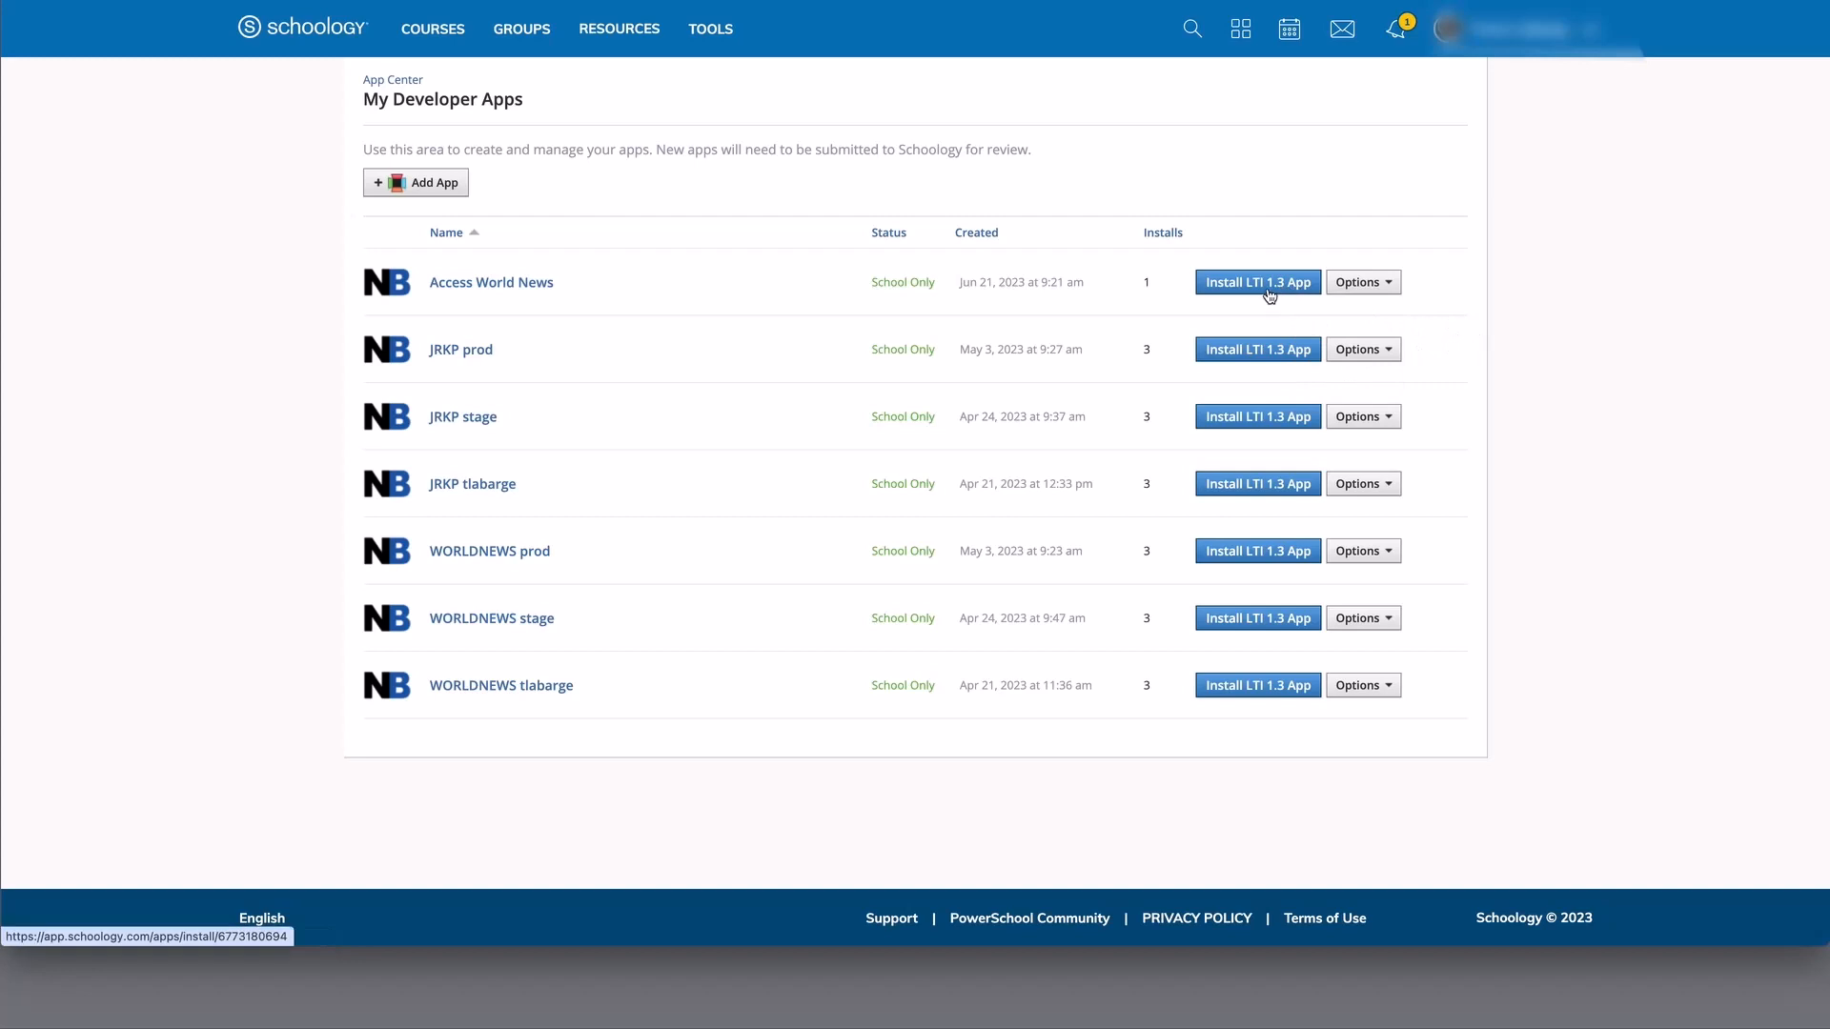